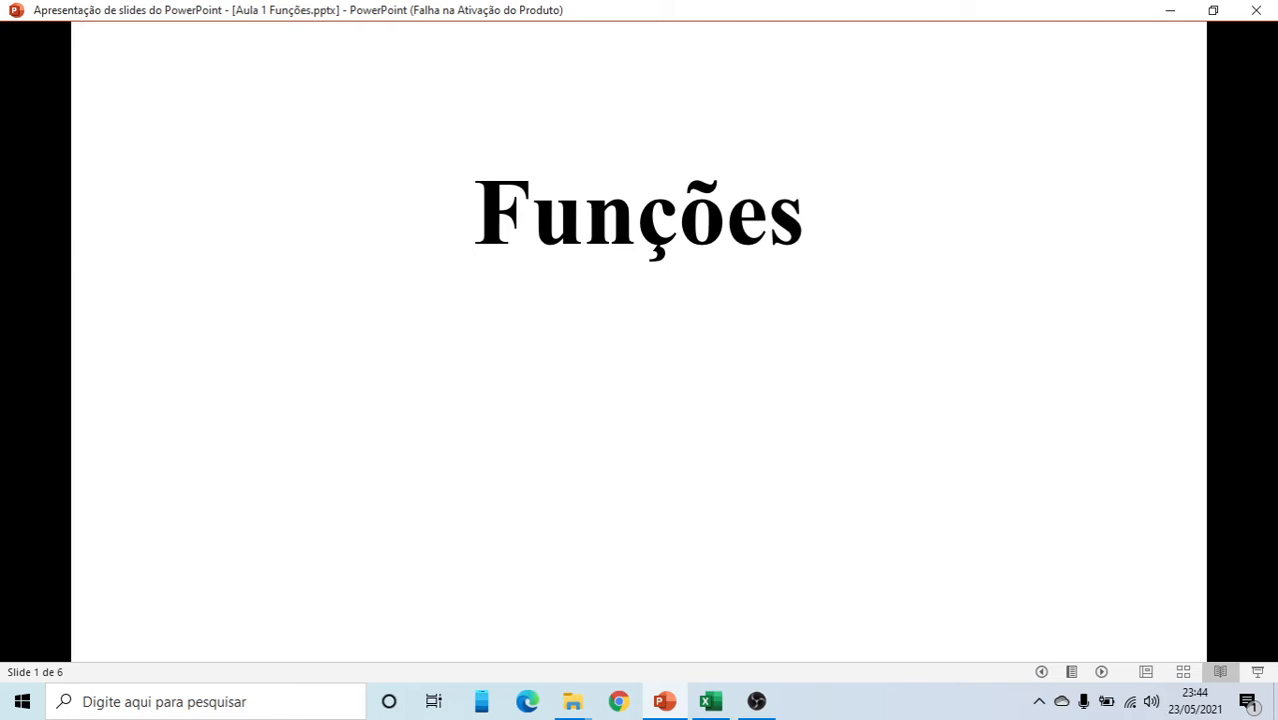
# Advance the presentation to slide 3 about functions with and without arguments
pyautogui.press('Right')
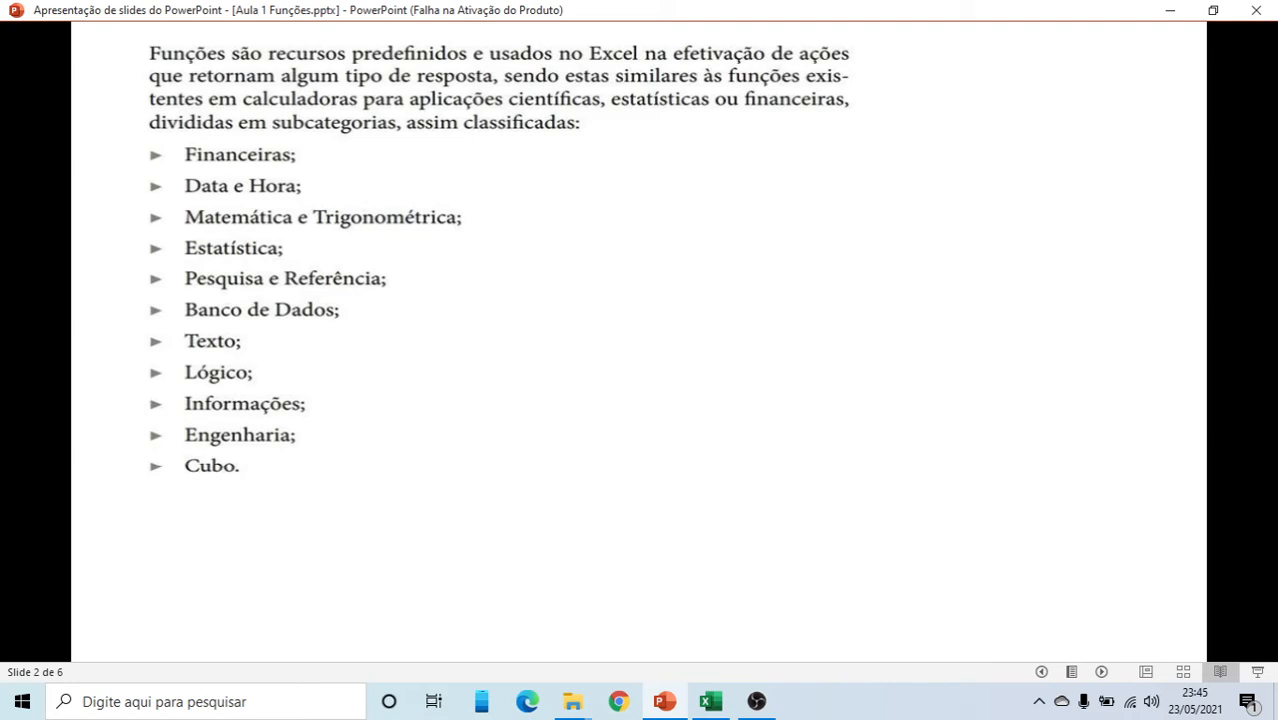
pyautogui.press('Right')
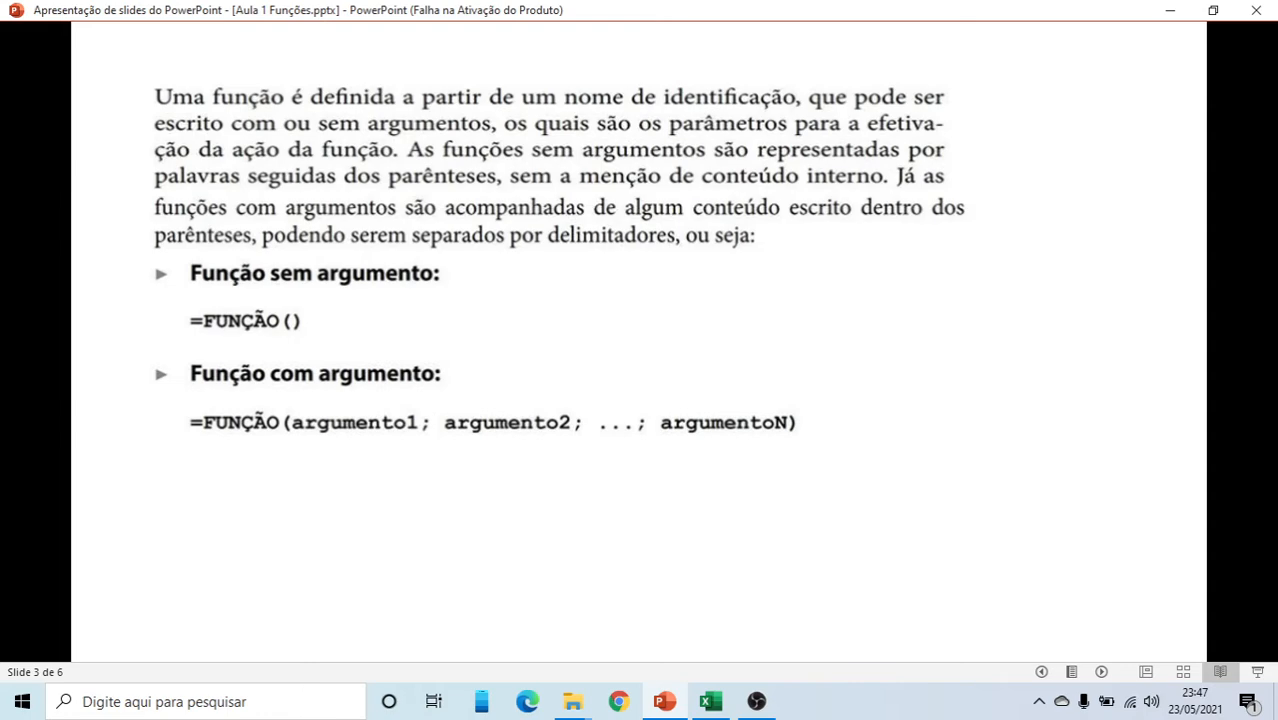
# Switch to Excel and enter the argument-free function =hoje() in cell A1
pyautogui.click(712, 701)
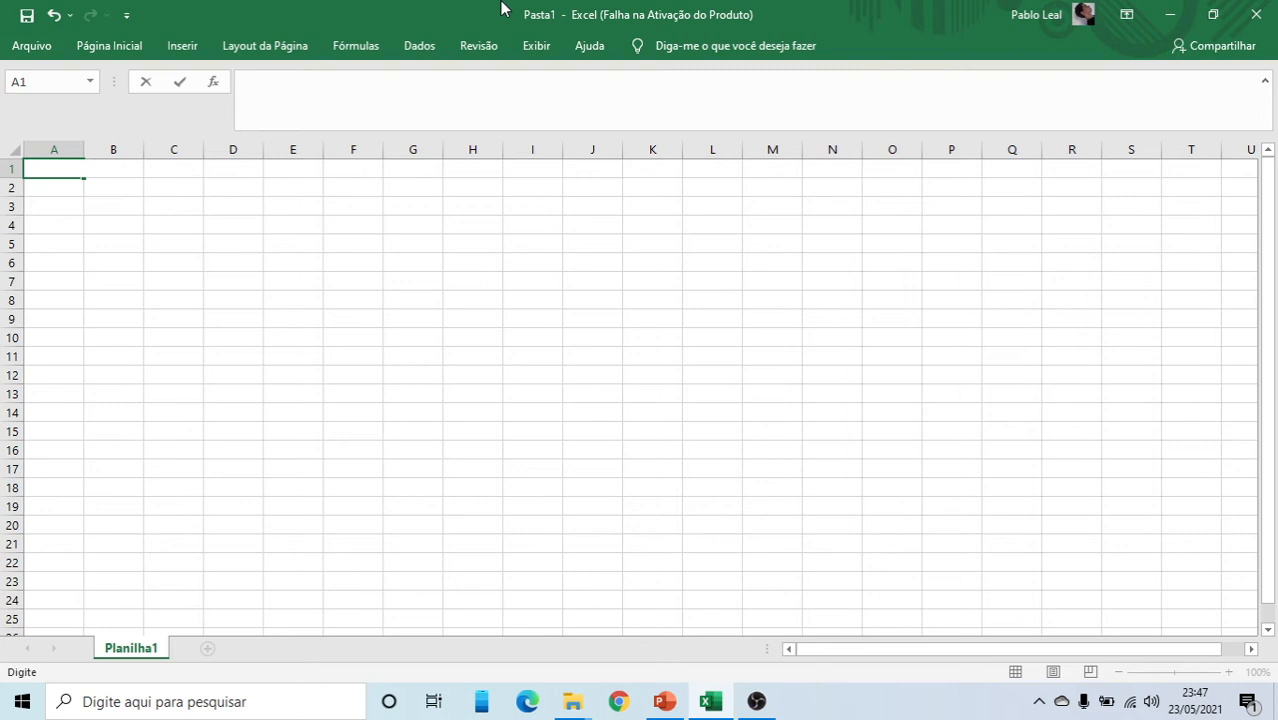
pyautogui.write('=hoje()')
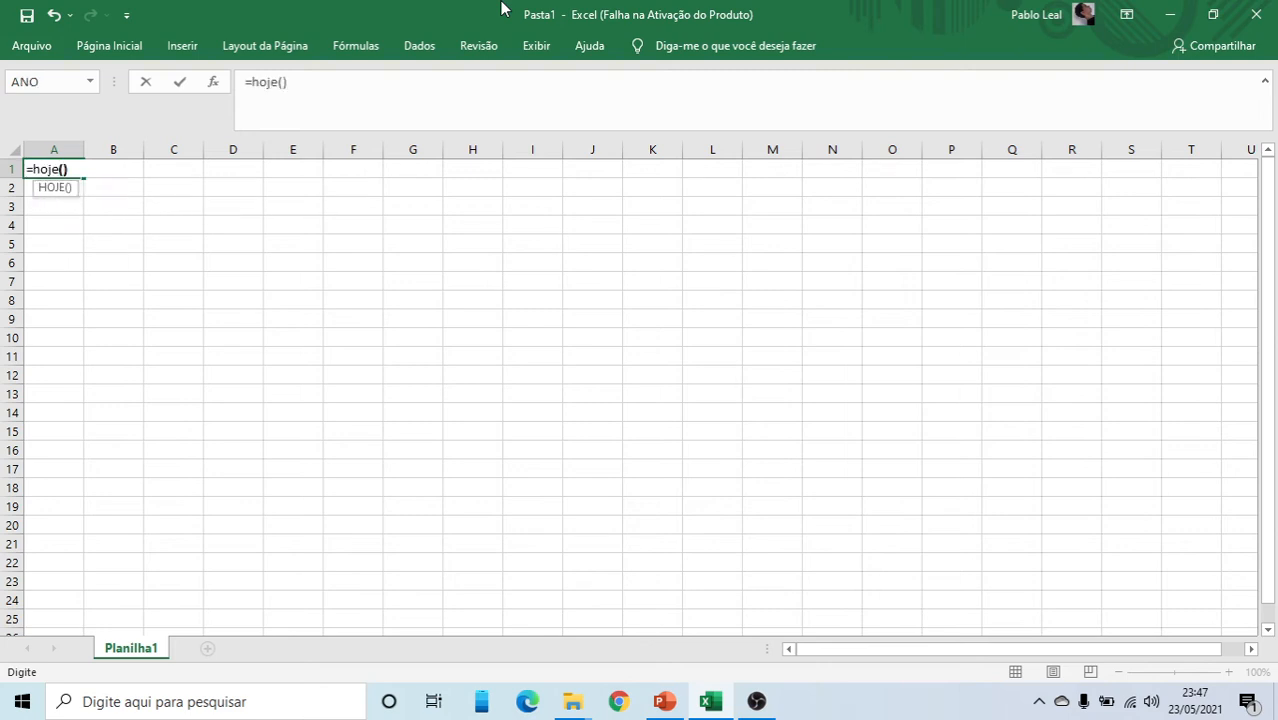
pyautogui.hotkey('ctrl', 'Return')
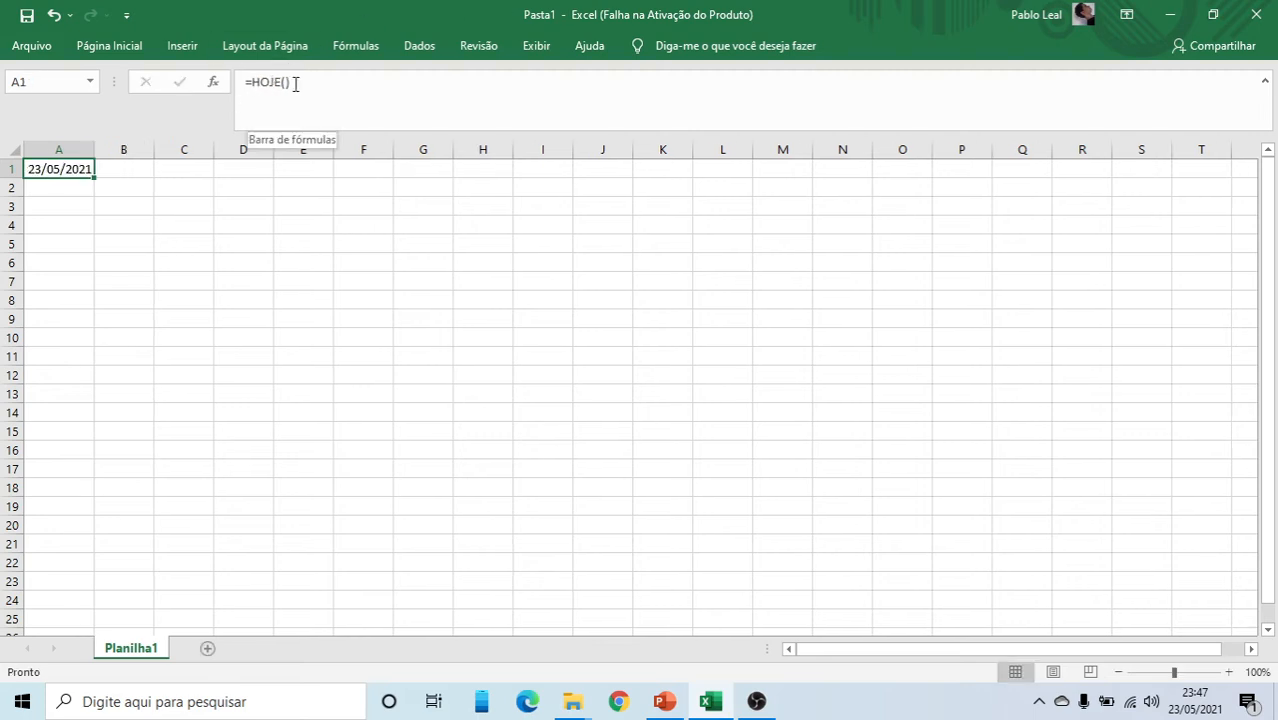
# Enter =pi() in cell A2 and widen column A to more than double its width
pyautogui.click(74, 188)
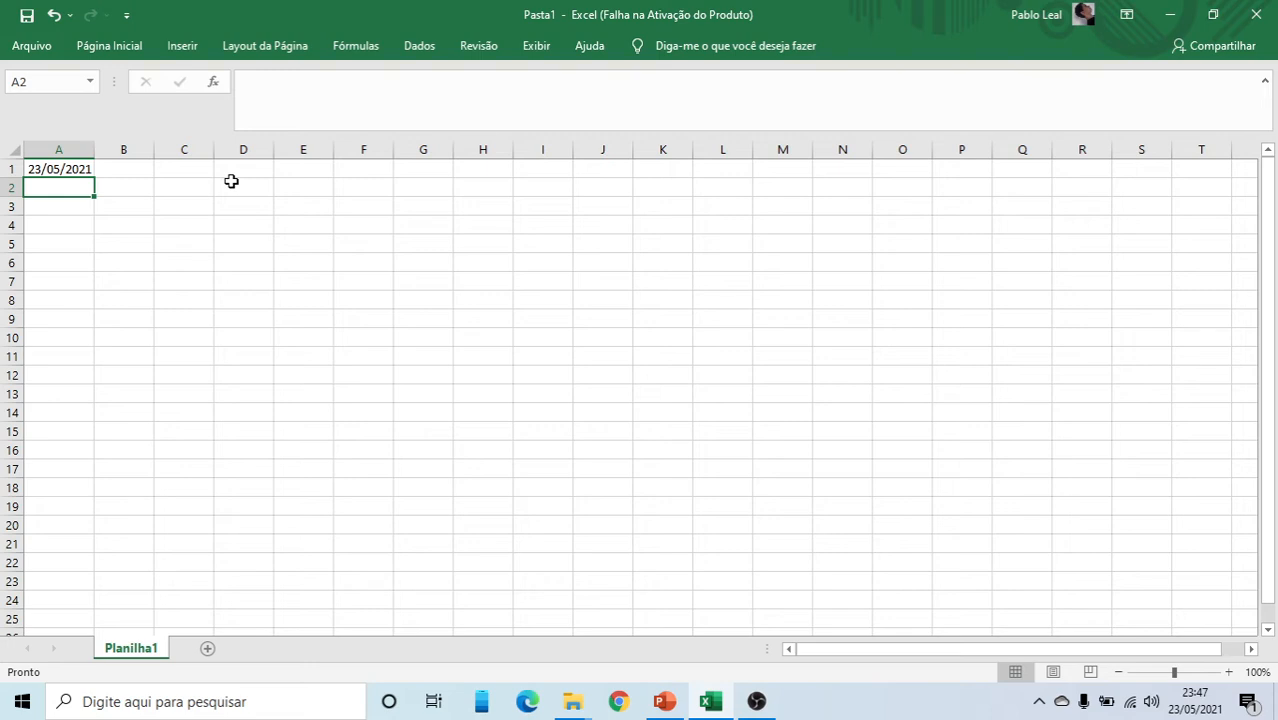
pyautogui.write('=')
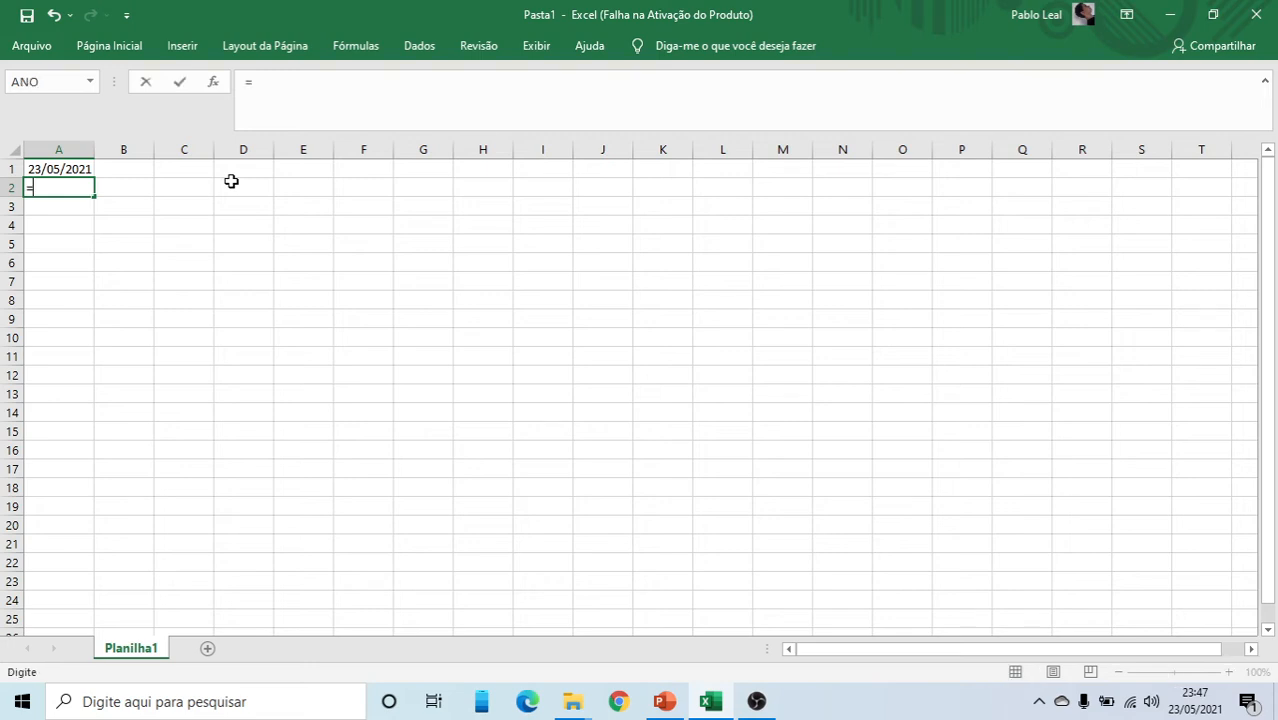
pyautogui.write('pi()')
pyautogui.press('Return')
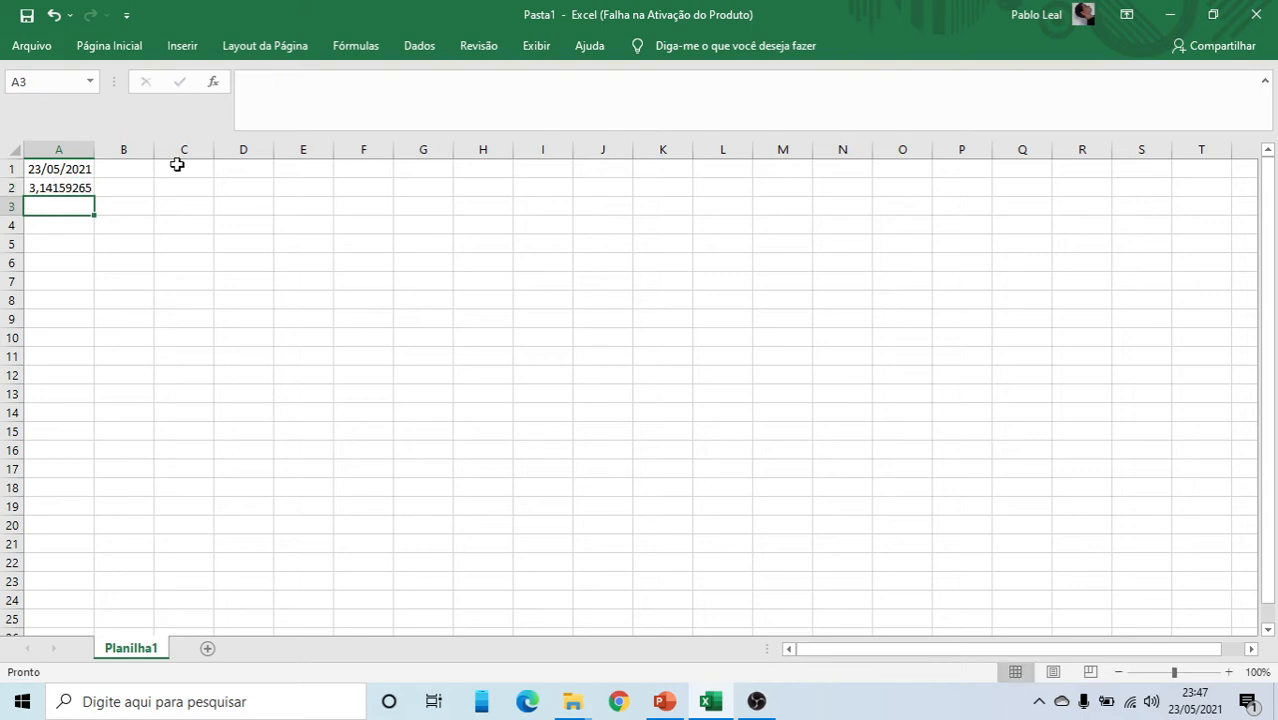
pyautogui.click(92, 186)
pyautogui.moveTo(95, 150); pyautogui.dragTo(188, 150)
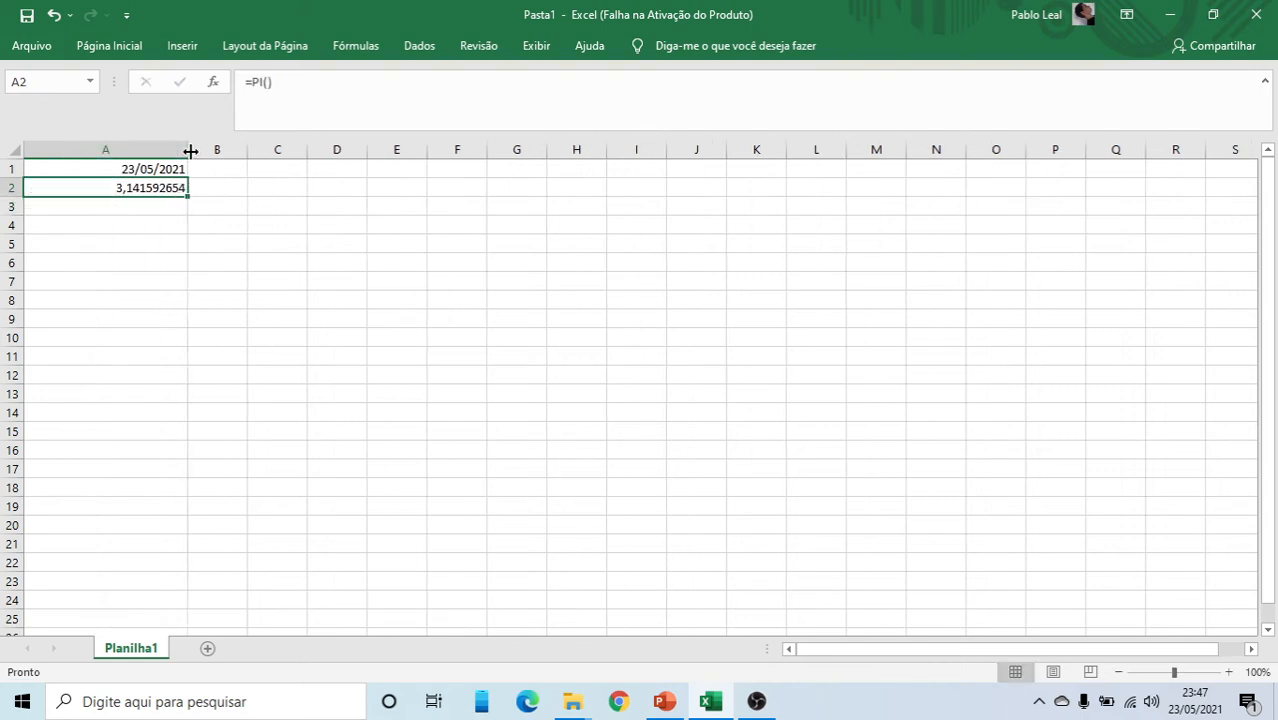
# Begin a formula in cell A3 with the soma function and empty parentheses
pyautogui.click(155, 209)
pyautogui.click(330, 110)
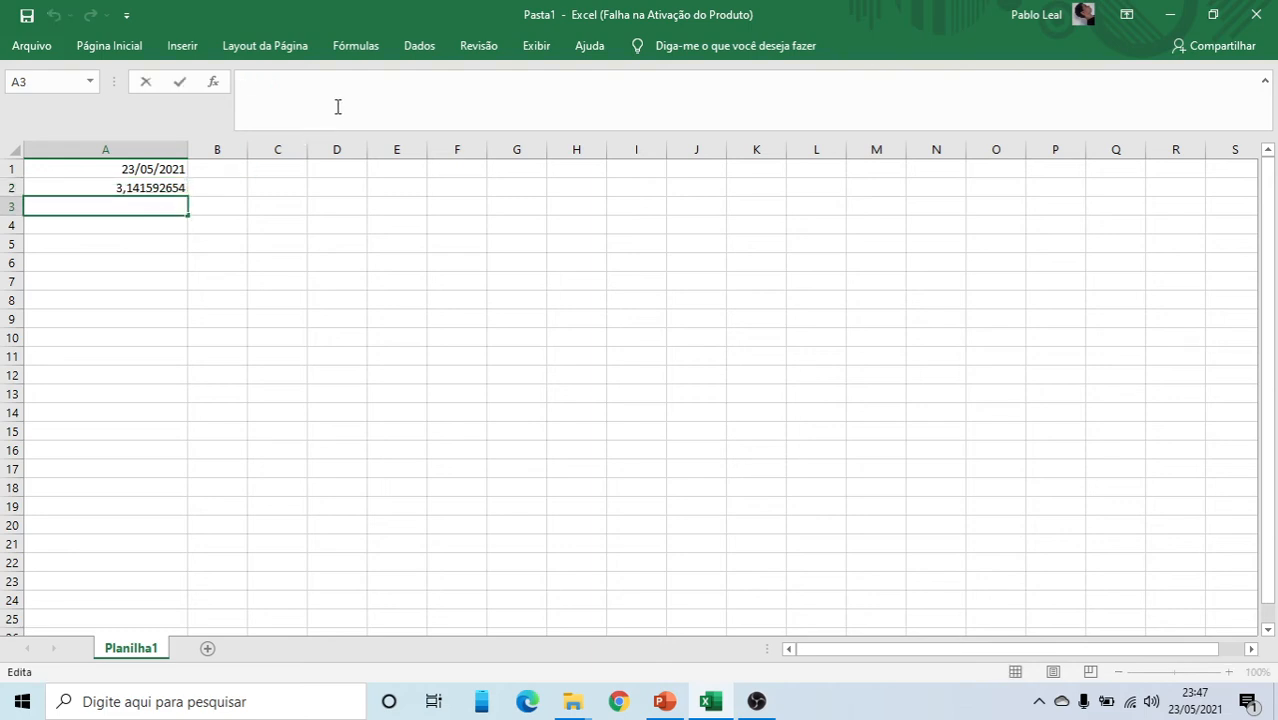
pyautogui.write('=')
pyautogui.press('BackSpace')
pyautogui.write('=soma')
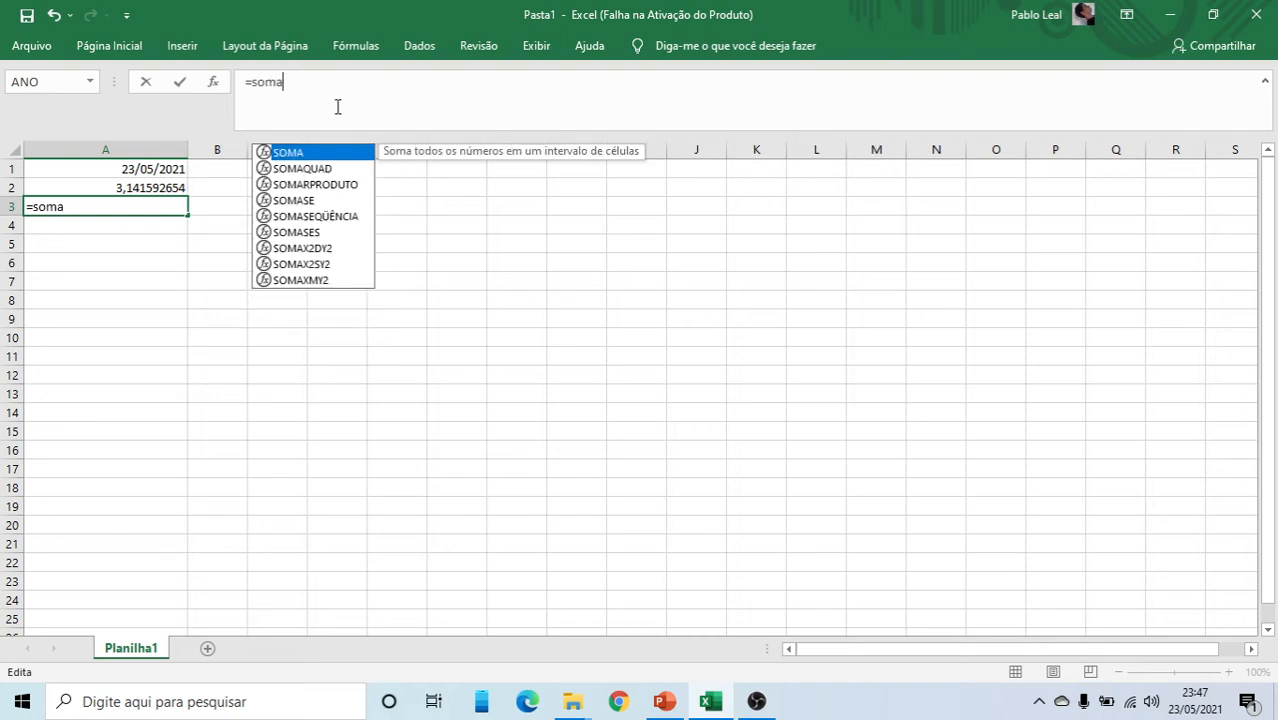
pyautogui.write('()')
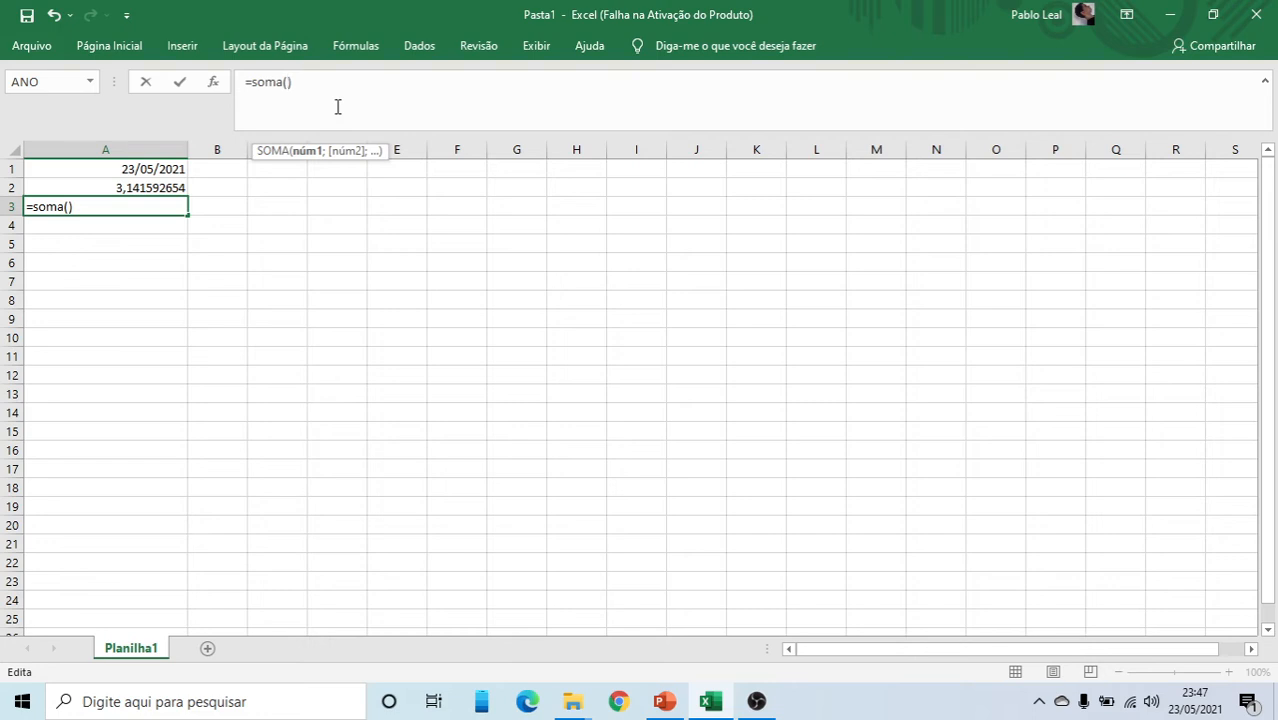
pyautogui.press('Left')
pyautogui.write('b1+')
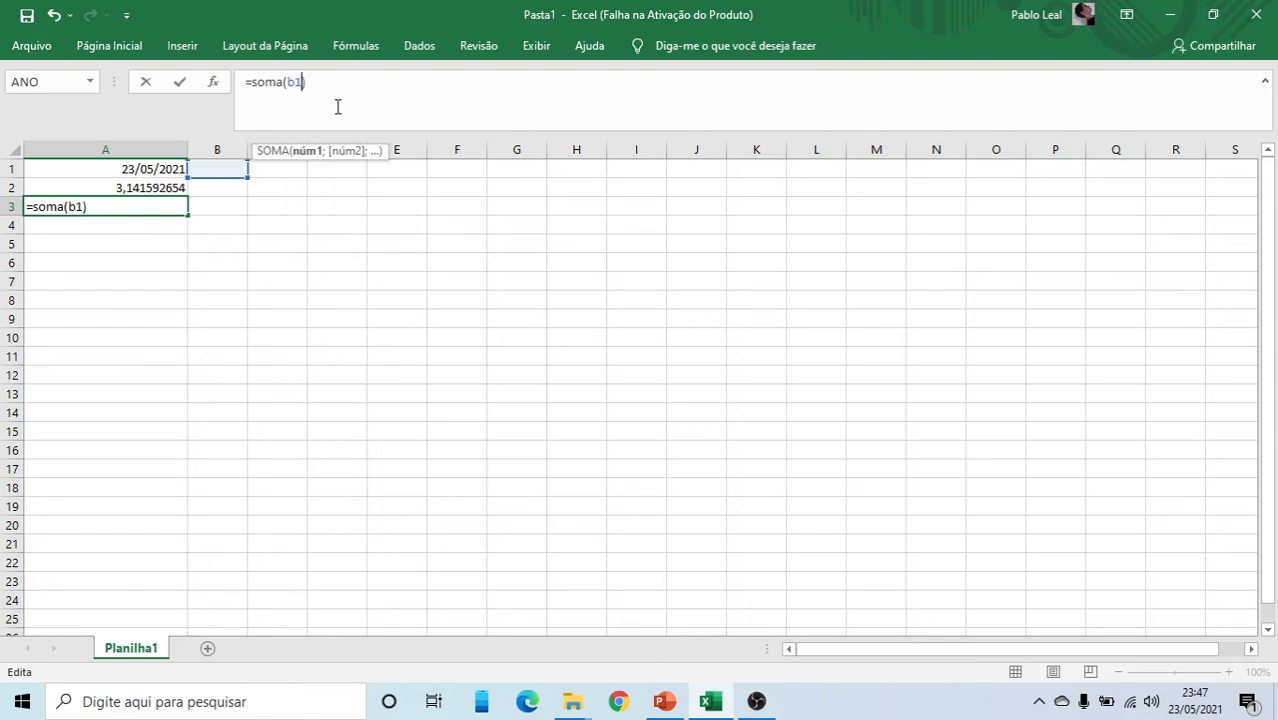
pyautogui.write('b2')
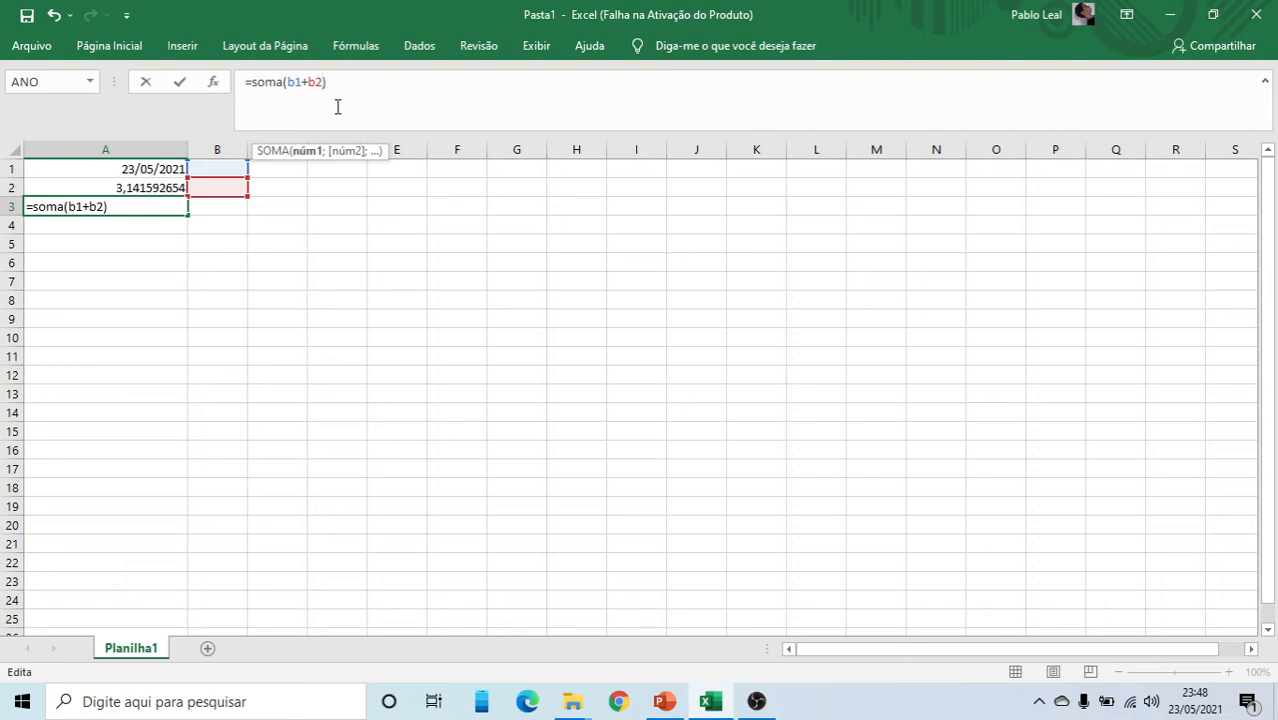
pyautogui.write(';')
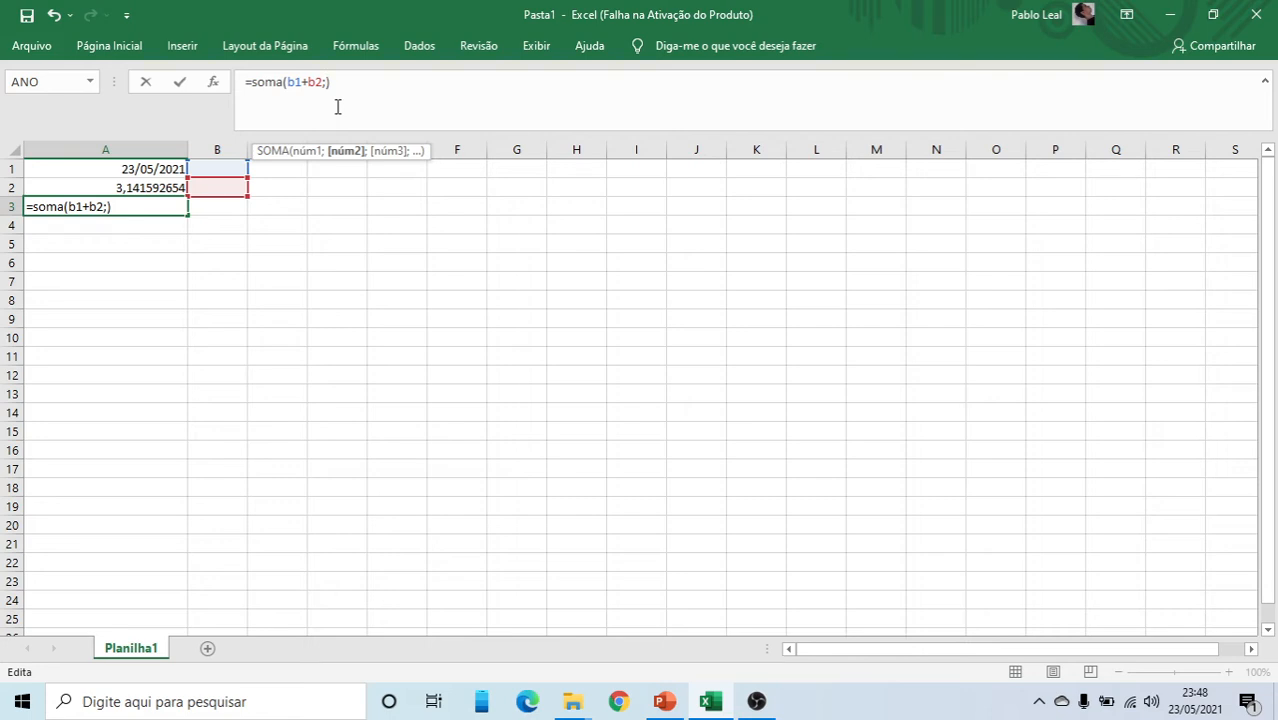
pyautogui.press('BackSpace')
pyautogui.press('BackSpace')
pyautogui.press('BackSpace')
pyautogui.press('BackSpace')
pyautogui.press('BackSpace')
pyautogui.press('BackSpace')
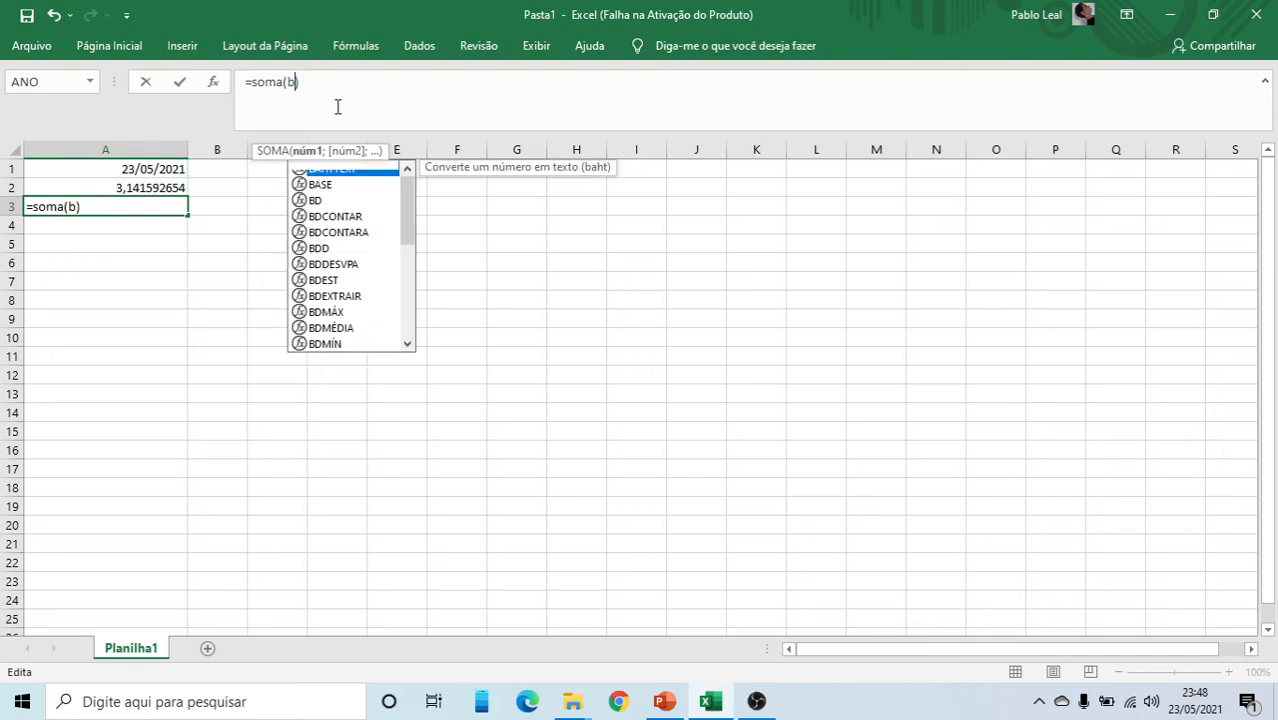
# Complete the formula in cell A3 as =soma(1+1)
pyautogui.write('1+1')
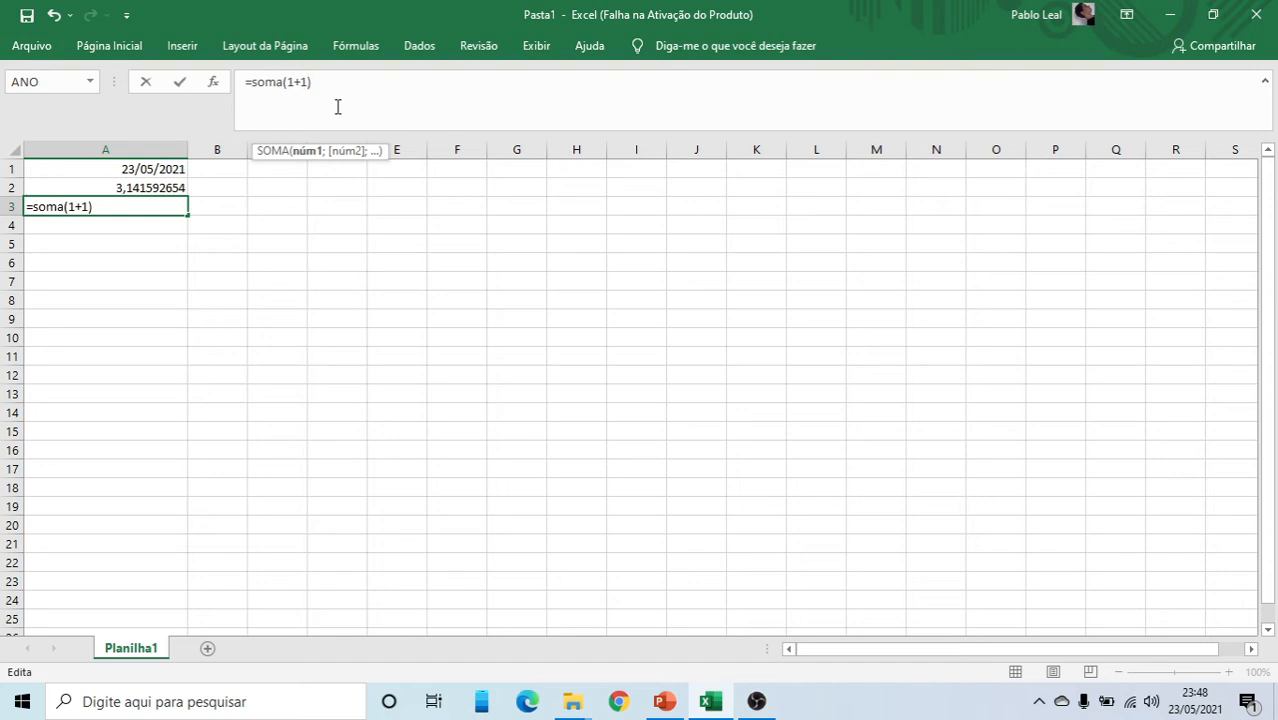
pyautogui.press('Return')
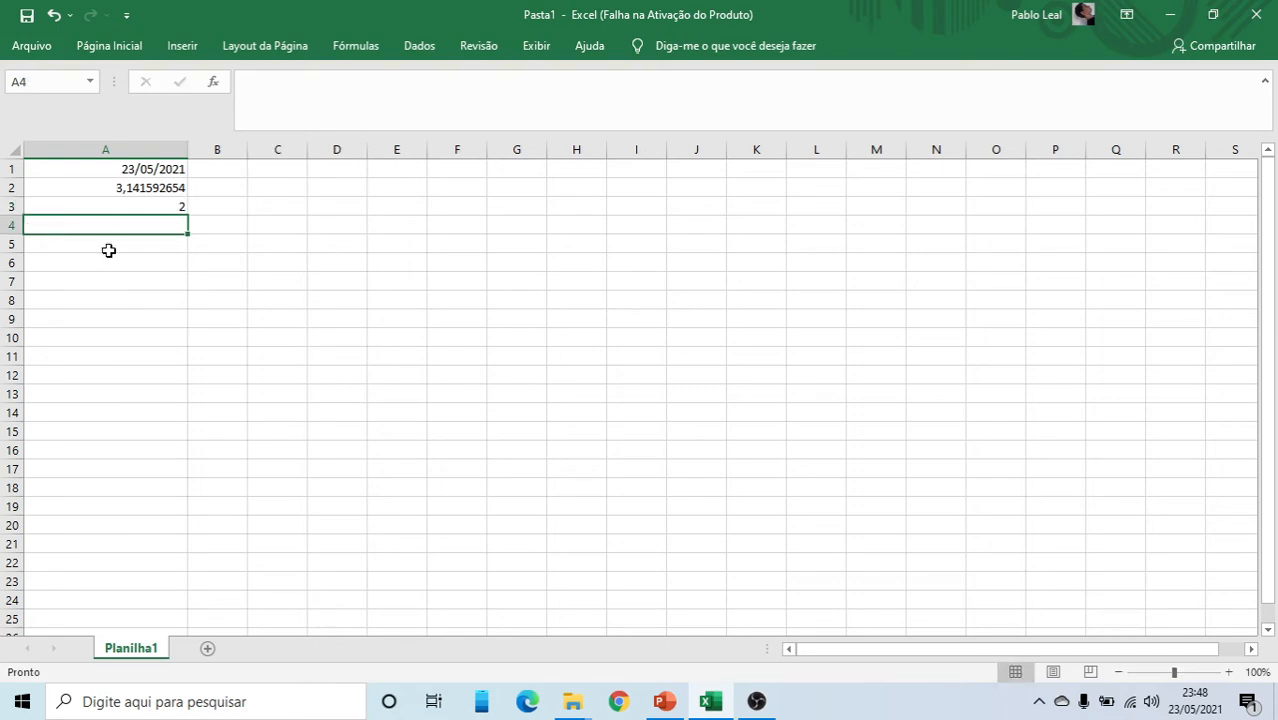
# Switch to PowerPoint and advance to slide 4 with the rules for using functions
pyautogui.click(665, 701)
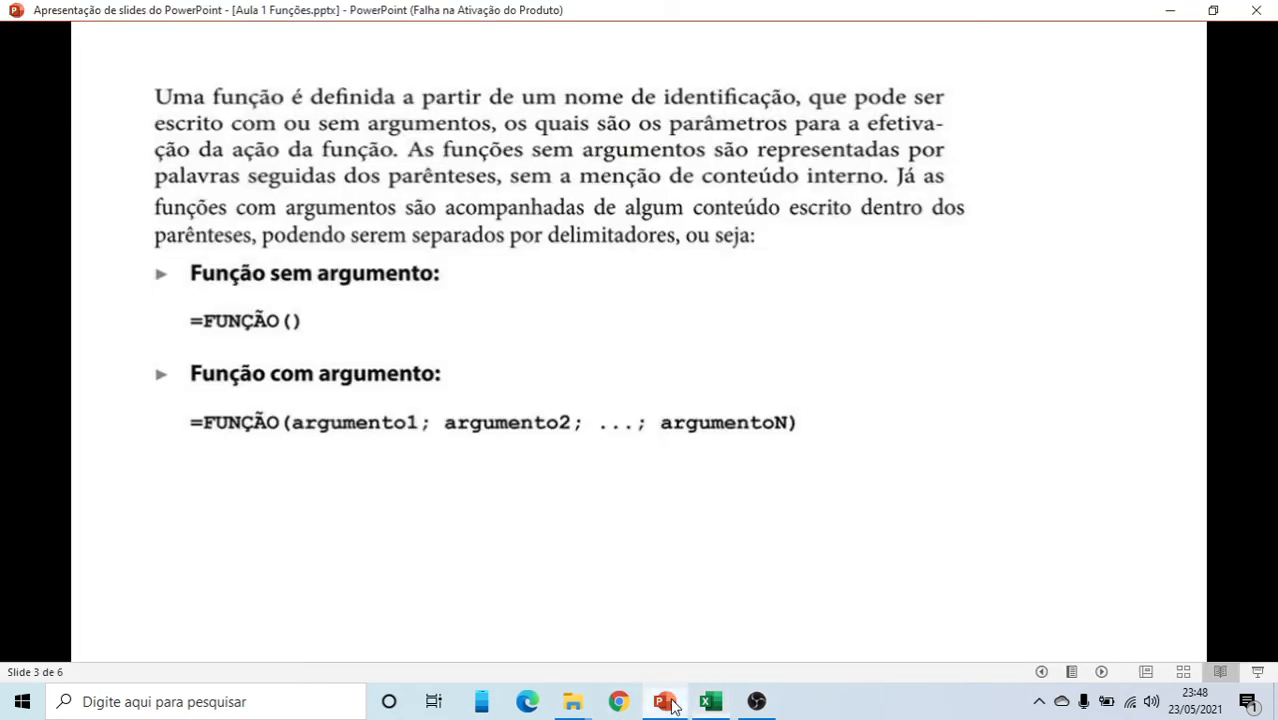
pyautogui.click(787, 364)
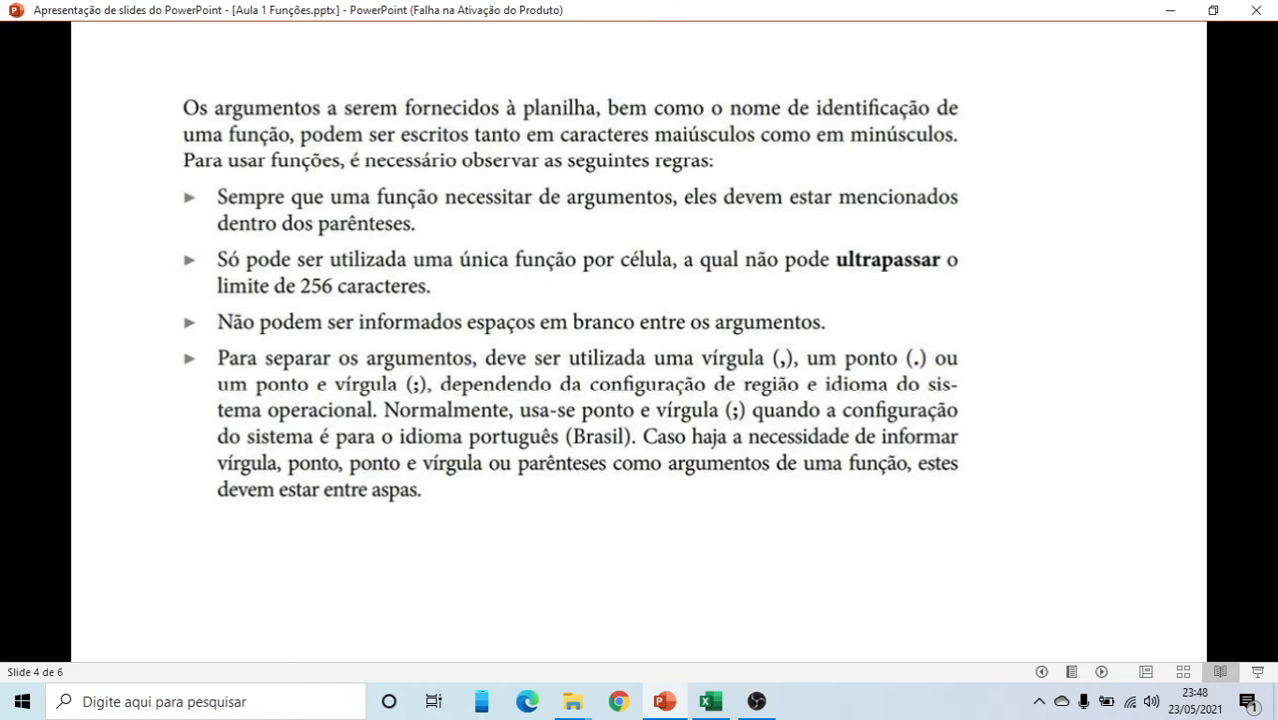
# Switch to Excel and enter =SOMA(1+2) in cell A4, with the function name in uppercase
pyautogui.click(712, 699)
pyautogui.click(308, 110)
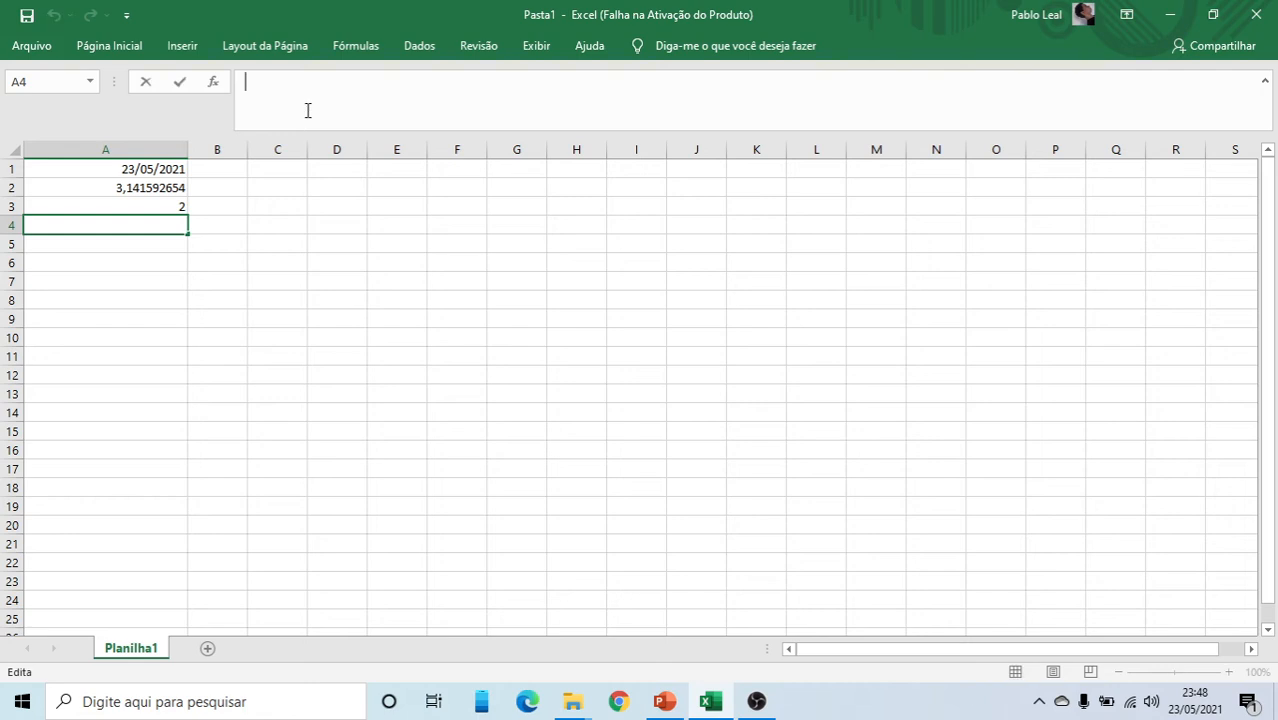
pyautogui.write('+')
pyautogui.press('BackSpace')
pyautogui.write('=SOMA()')
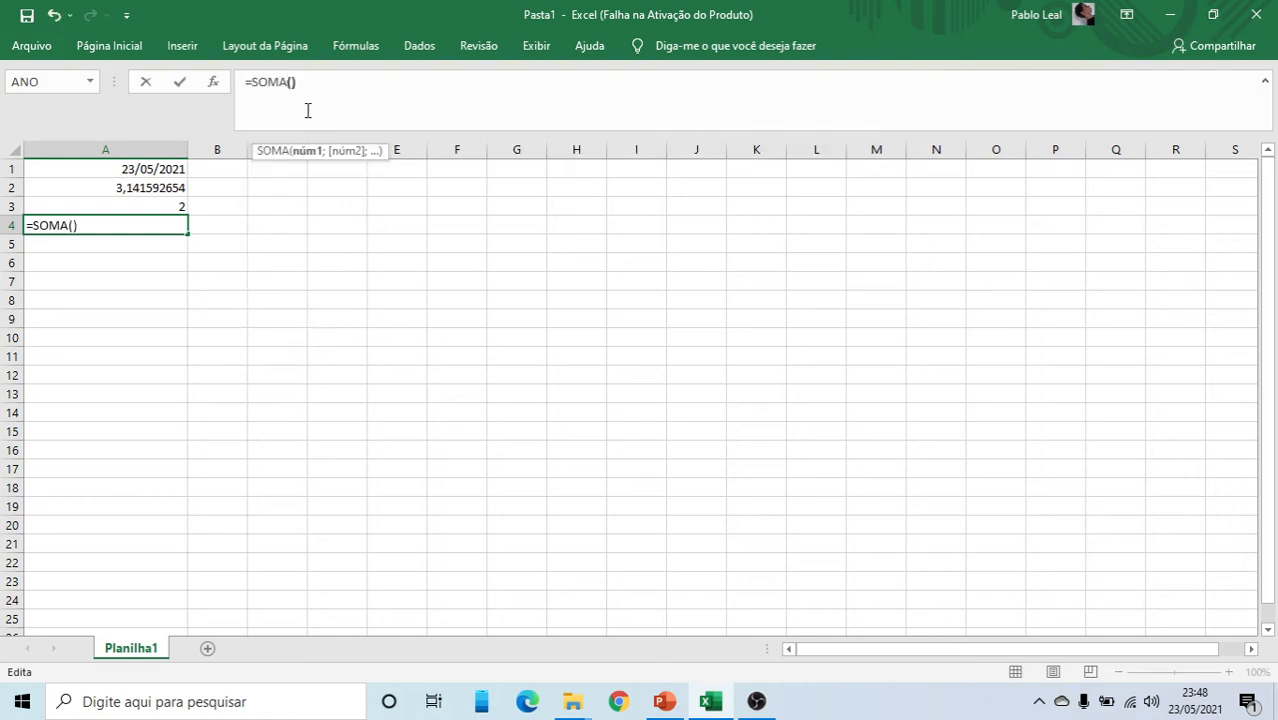
pyautogui.press('Left')
pyautogui.write('1=2')
pyautogui.press('BackSpace')
pyautogui.press('BackSpace')
pyautogui.write('+2')
pyautogui.press('Return')
# Enter =soma(1+2) in cell A5, with the function name in lowercase
pyautogui.click(318, 81)
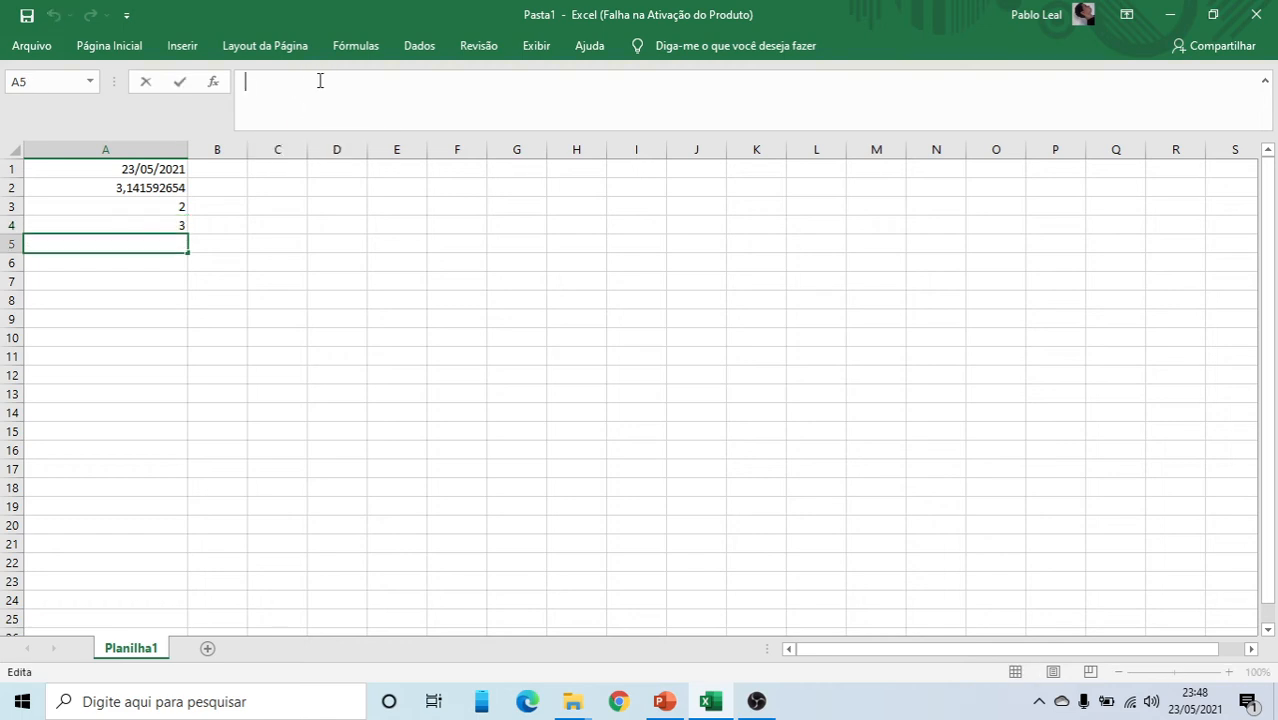
pyautogui.write('=')
pyautogui.press('BackSpace')
pyautogui.write('=so')
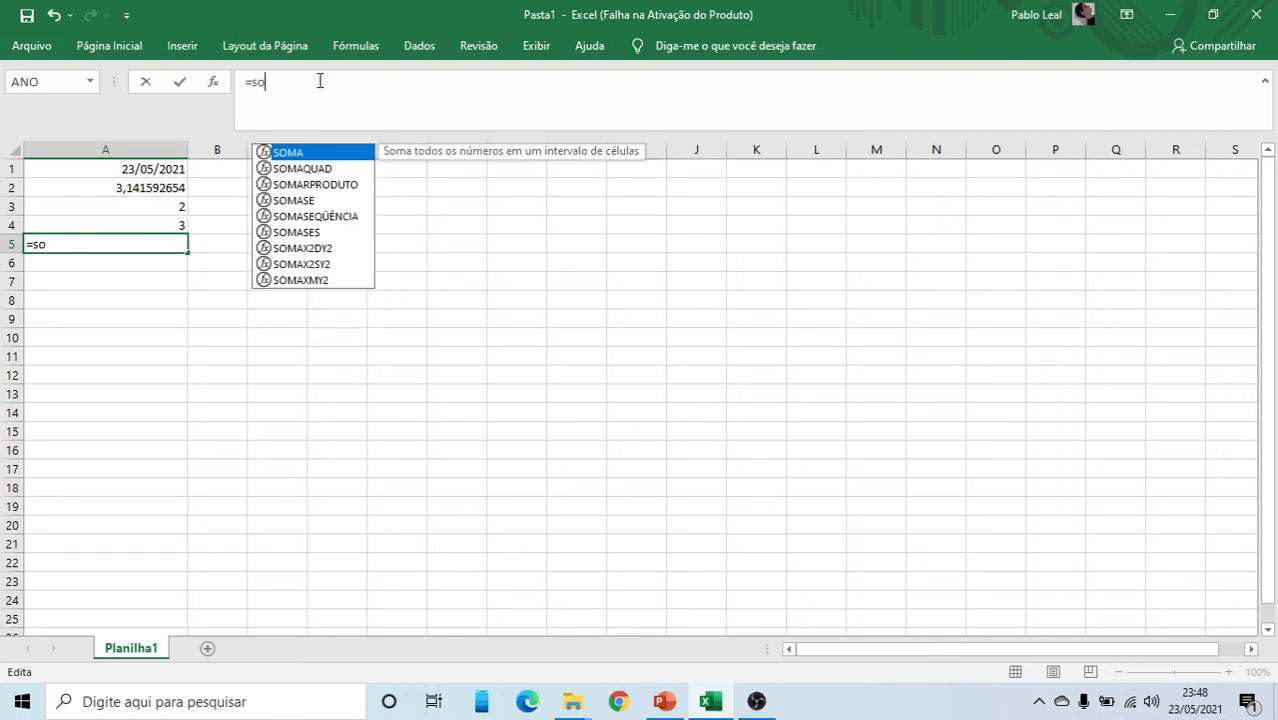
pyautogui.write('ma()')
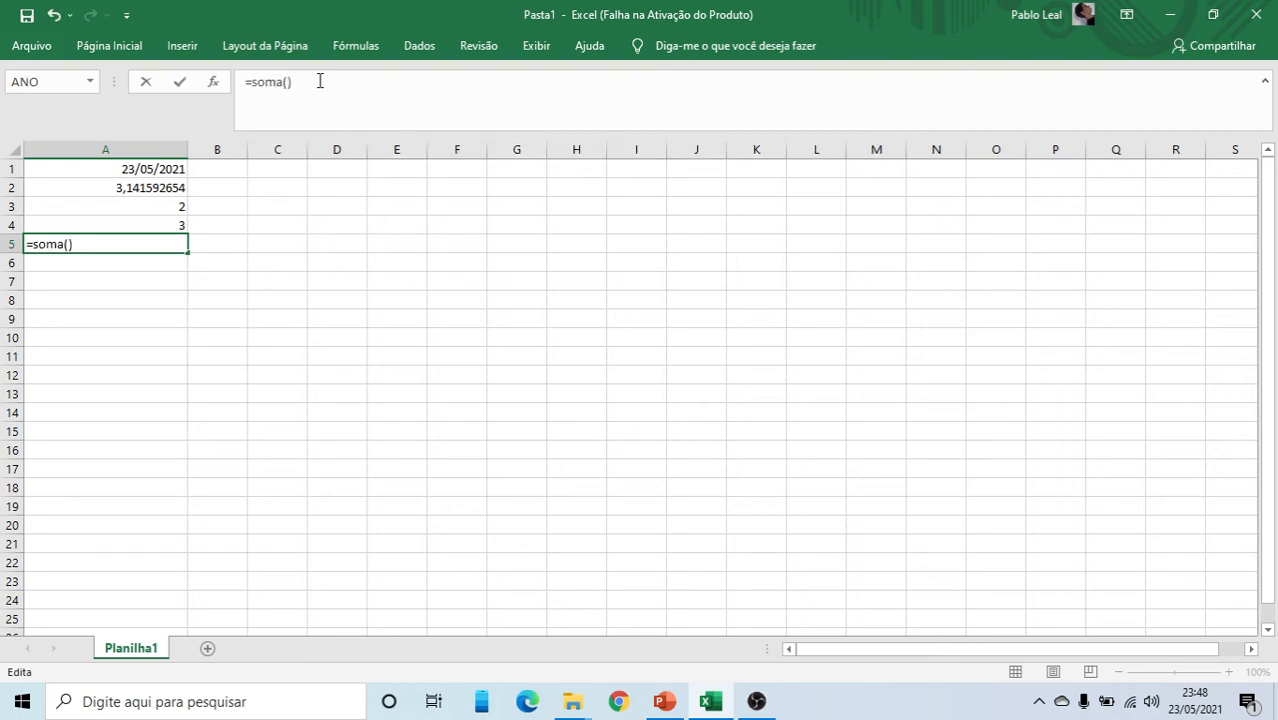
pyautogui.write('1+2')
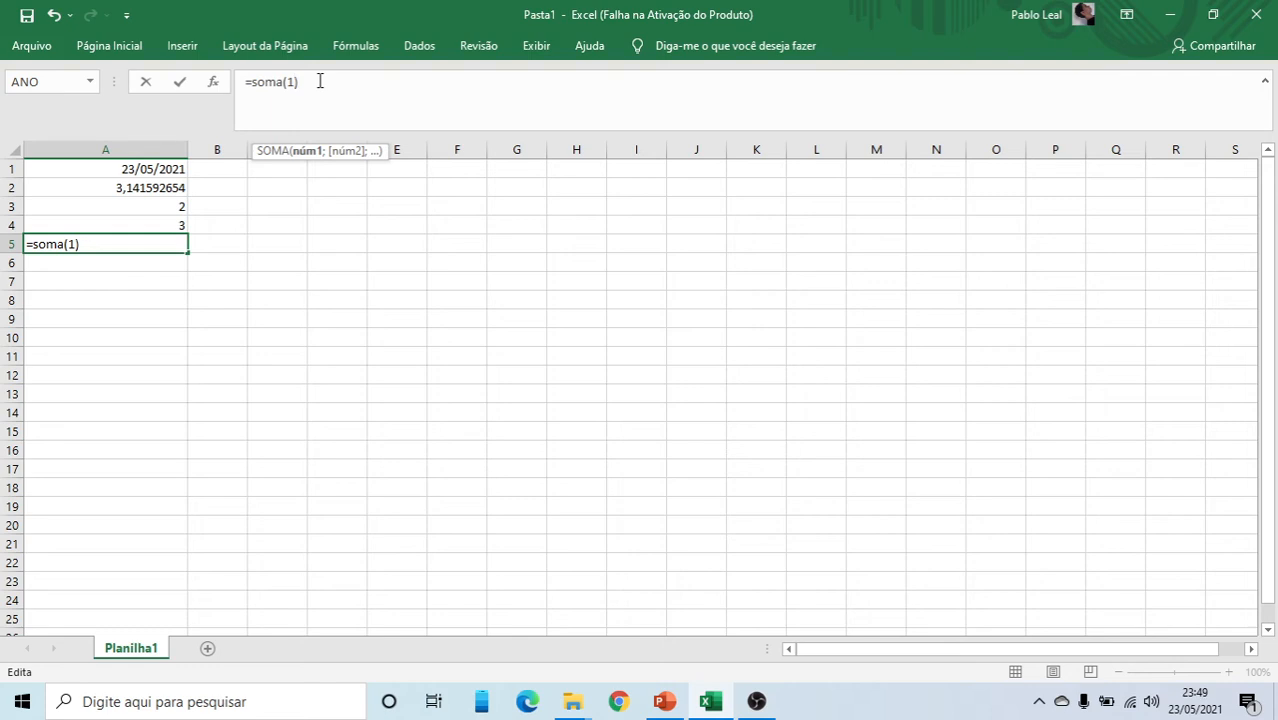
pyautogui.press('Return')
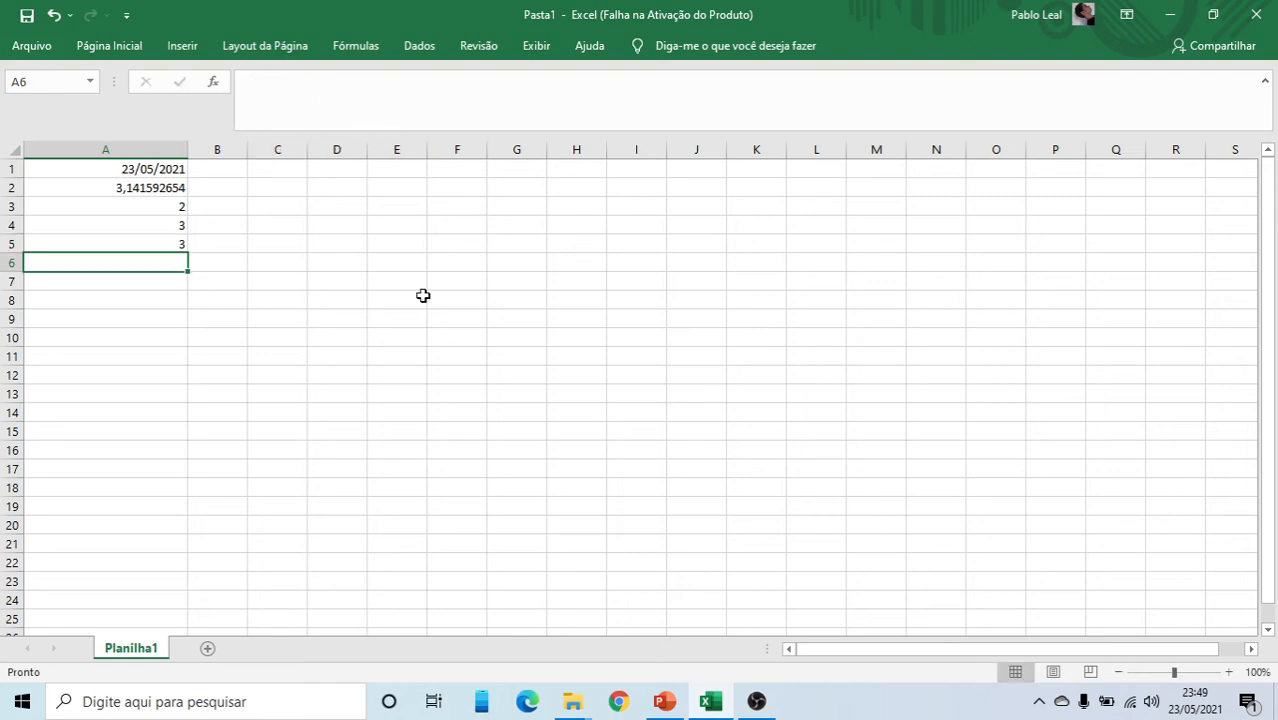
# Switch to PowerPoint and advance to slide 5 about nested functions and Excel help
pyautogui.click(664, 701)
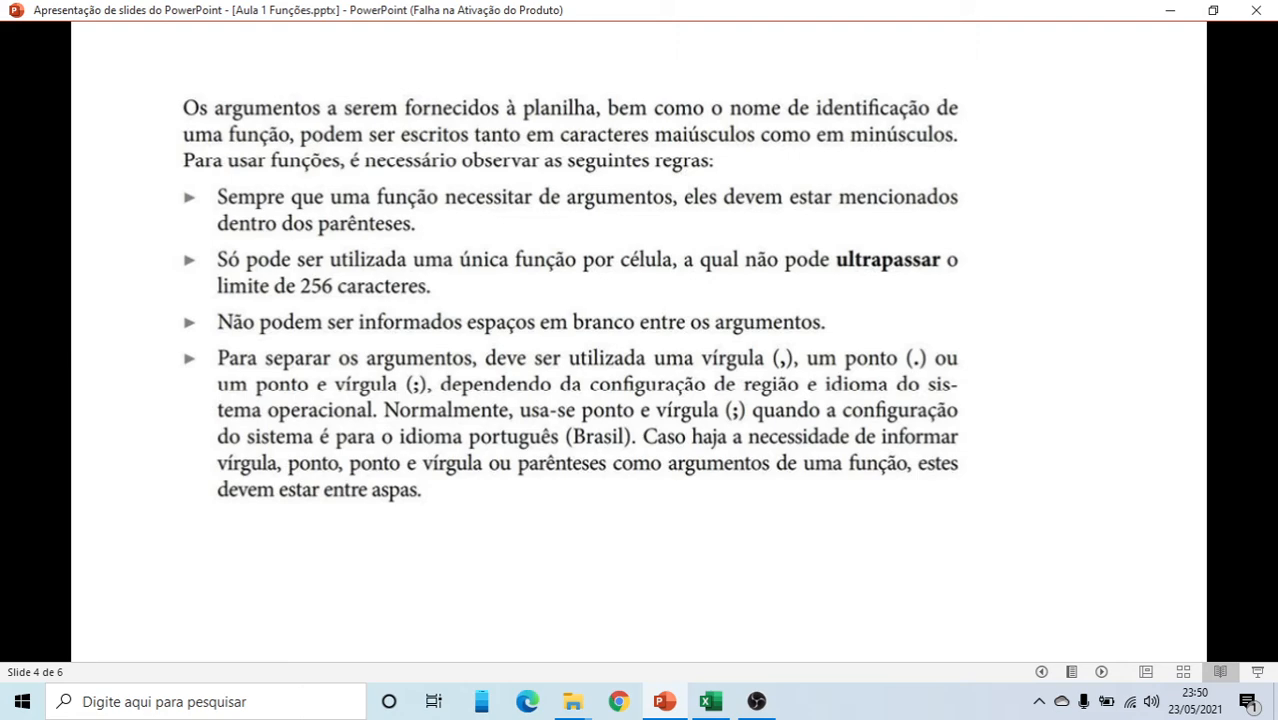
pyautogui.press('Right')
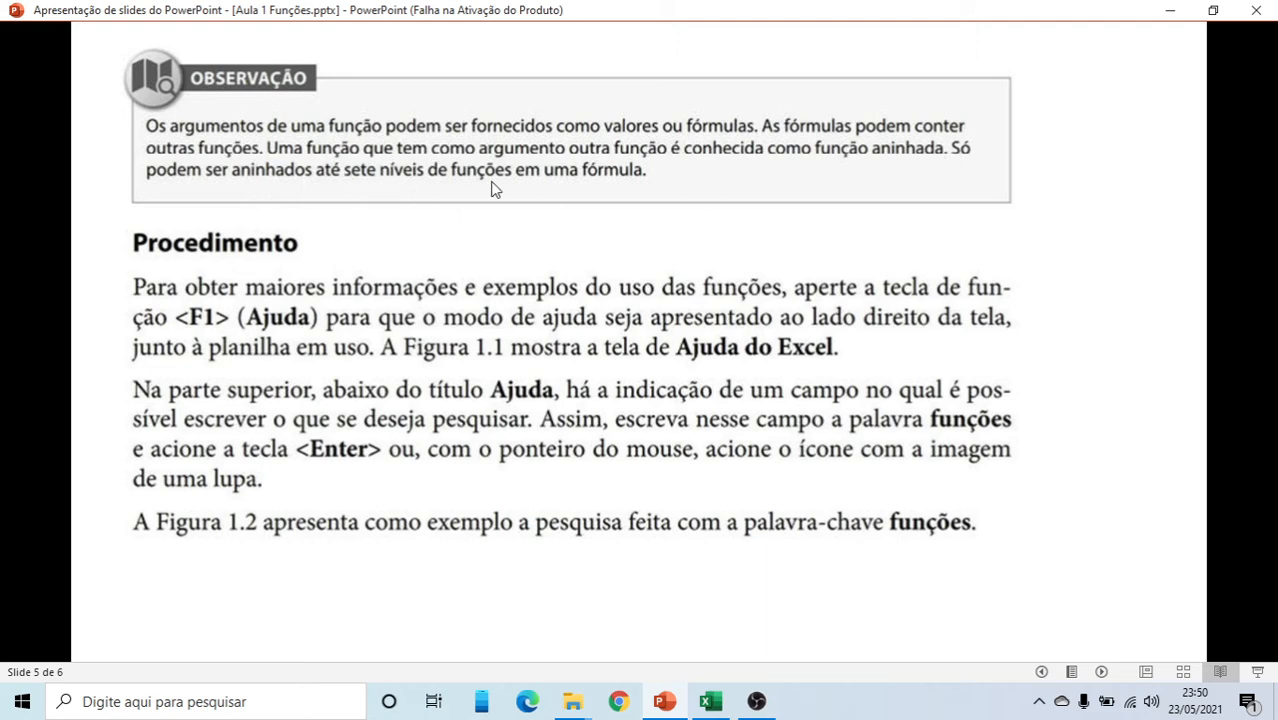
# Switch to Excel and try to enter the nested formula =Soma(=pi()+1) in cell A7
pyautogui.click(711, 701)
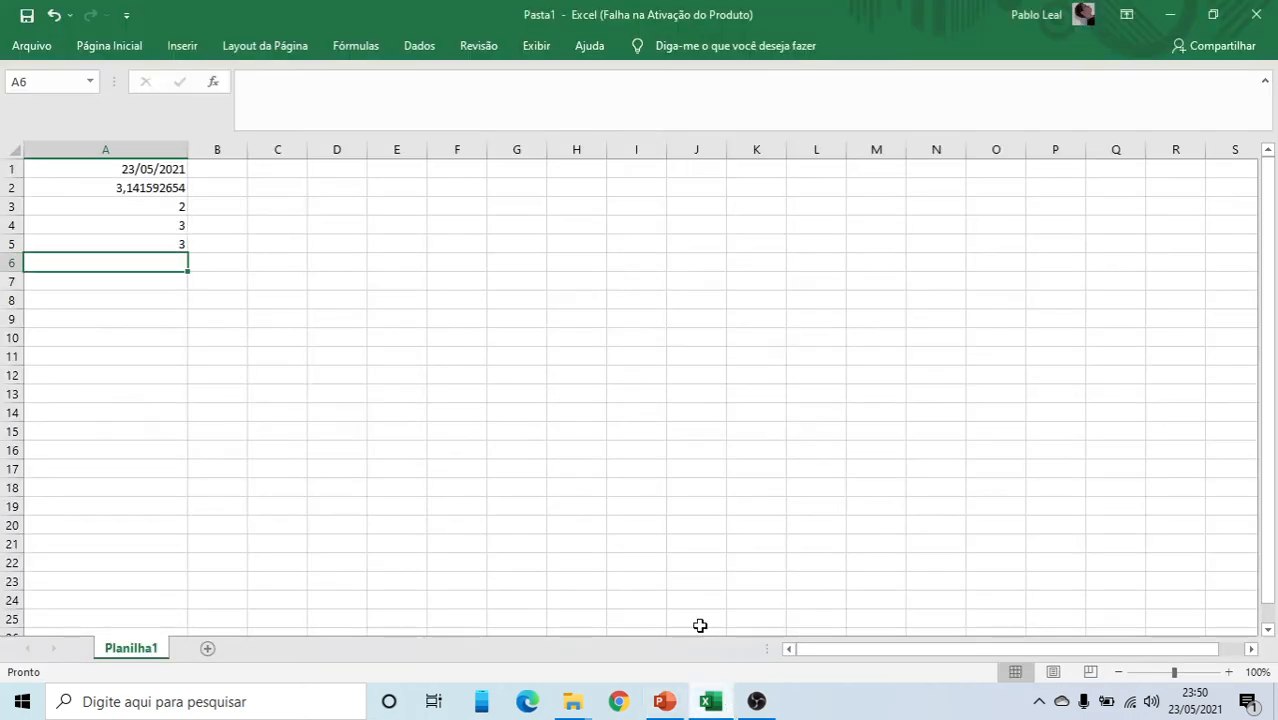
pyautogui.click(152, 281)
pyautogui.click(382, 100)
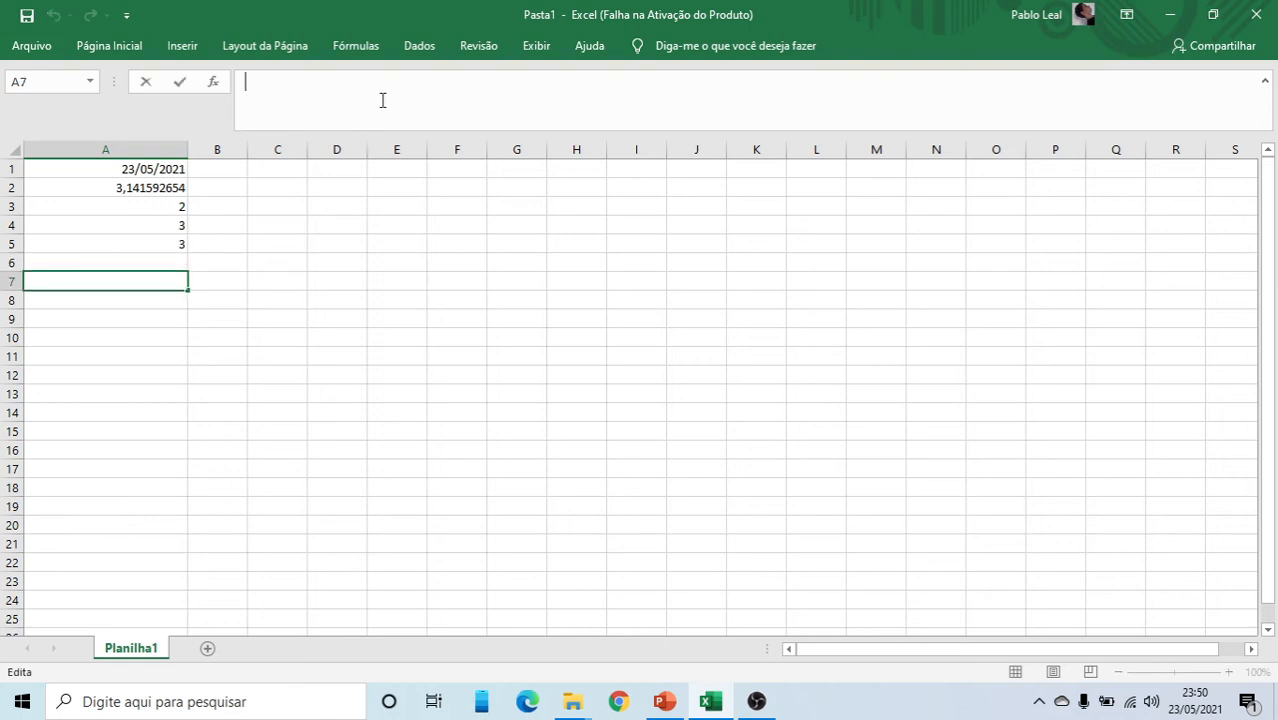
pyautogui.write('=Som')
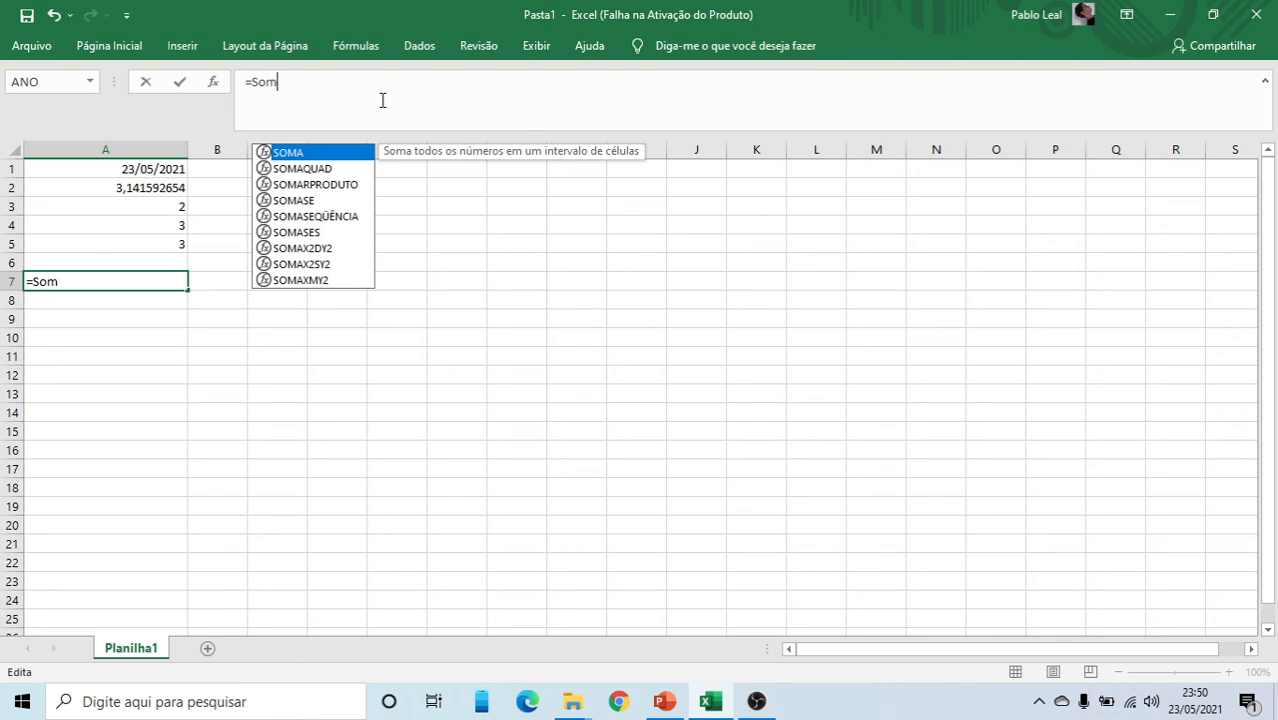
pyautogui.write('a()')
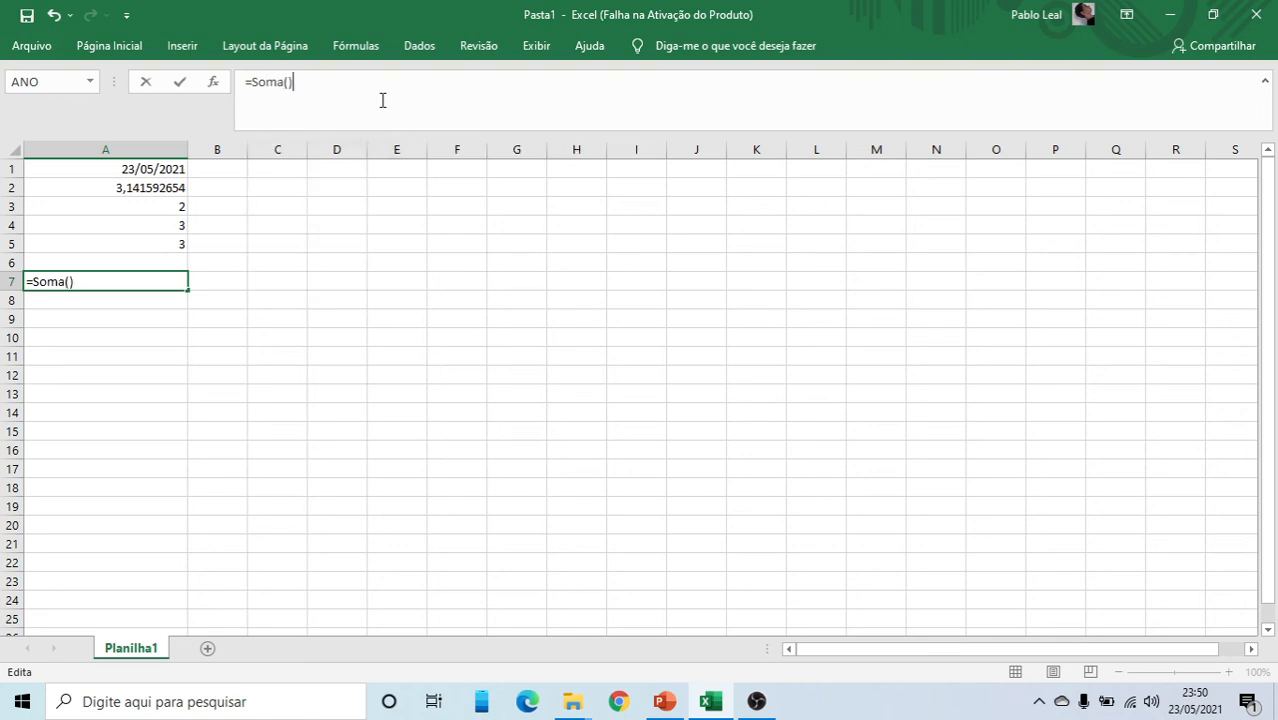
pyautogui.press('Left')
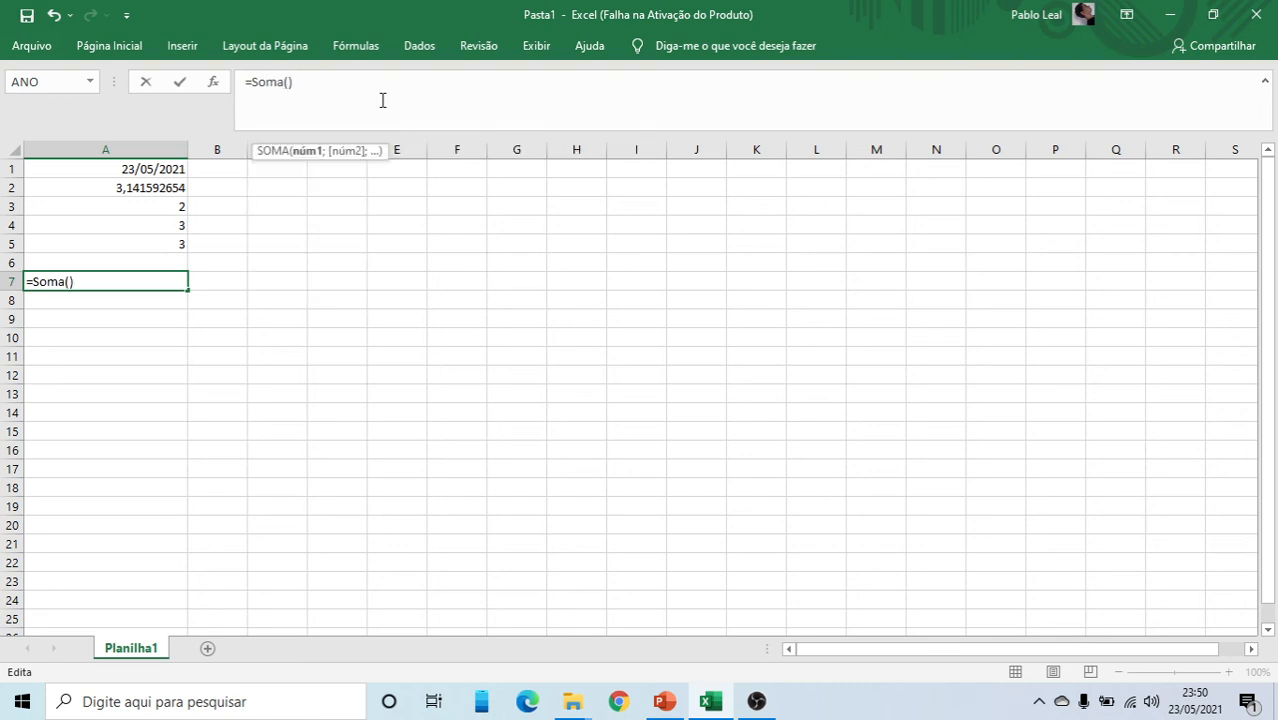
pyautogui.write('=pi')
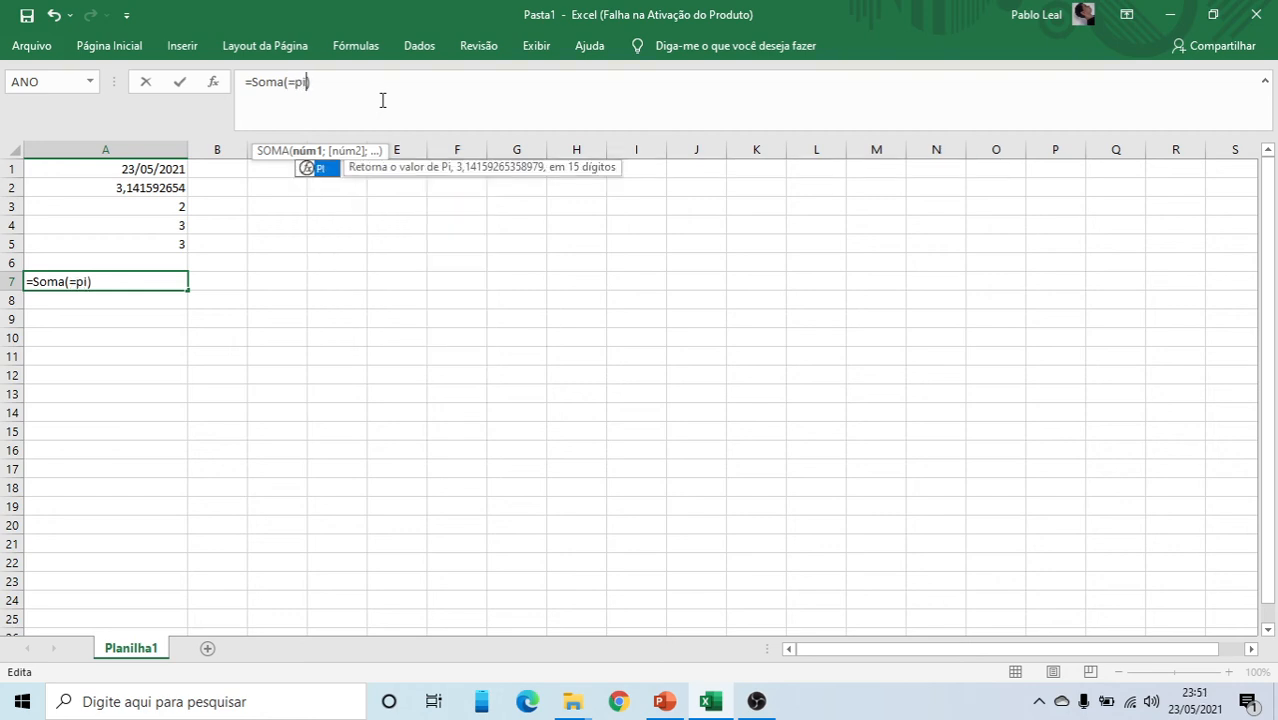
pyautogui.write('()')
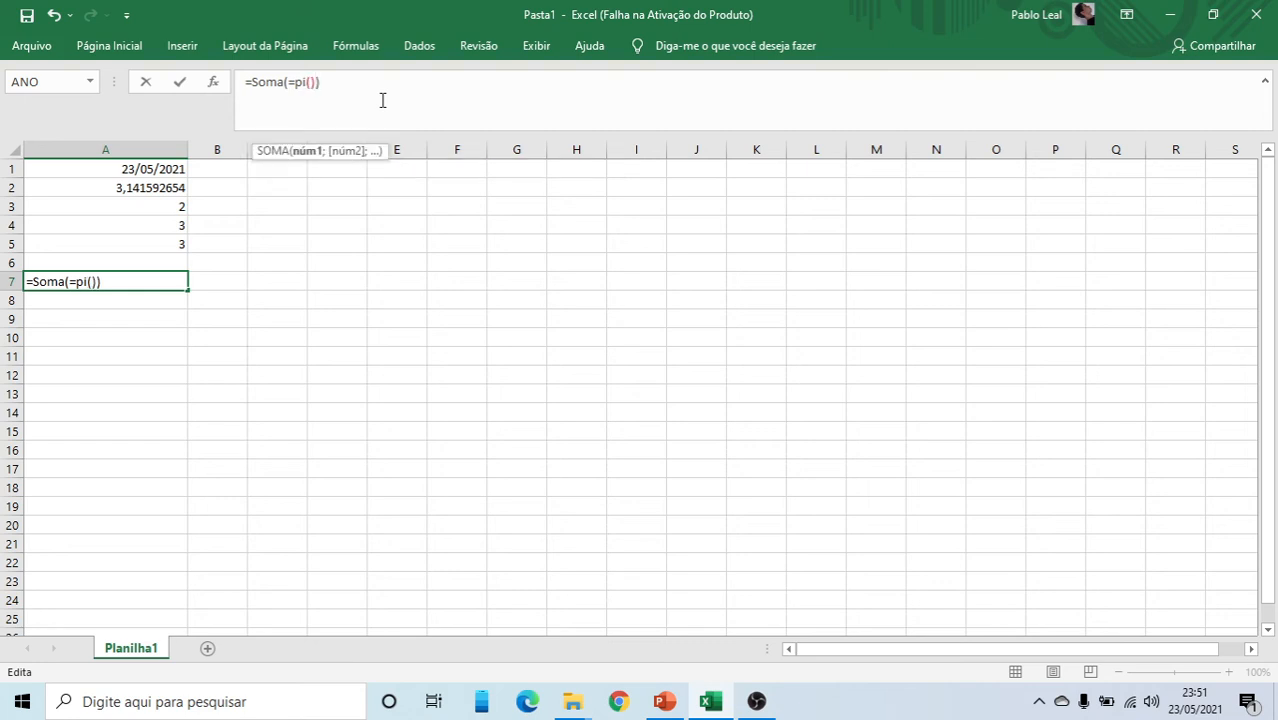
pyautogui.write('+1')
pyautogui.press('Return')
pyautogui.press('Return')
# Try to enclose the inner PI function in parentheses in cell A7, as =Soma((=pi())+1)
pyautogui.press('Right')
pyautogui.press('Right')
pyautogui.press('Right')
pyautogui.press('Right')
pyautogui.press('Right')
pyautogui.press('Right')
pyautogui.press('Left')
pyautogui.press('Left')
pyautogui.write(')')
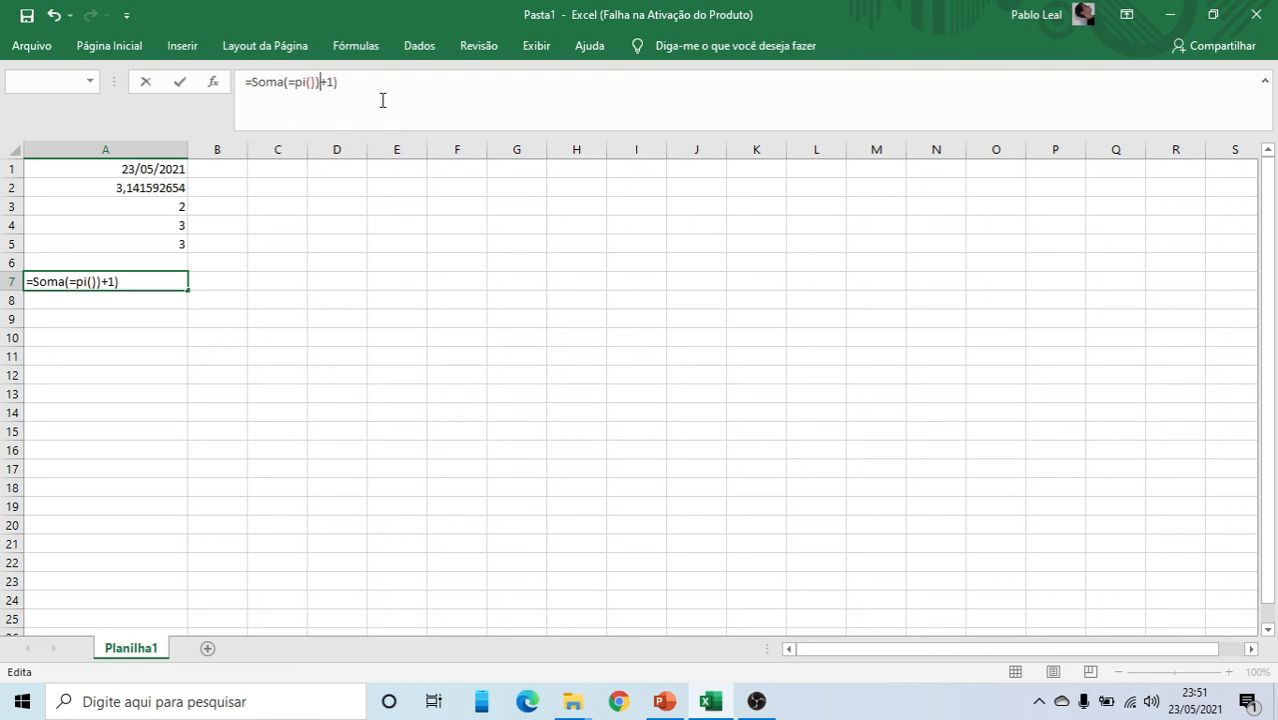
pyautogui.press('Left')
pyautogui.press('Left')
pyautogui.press('Left')
pyautogui.press('Left')
pyautogui.press('Left')
pyautogui.write('(')
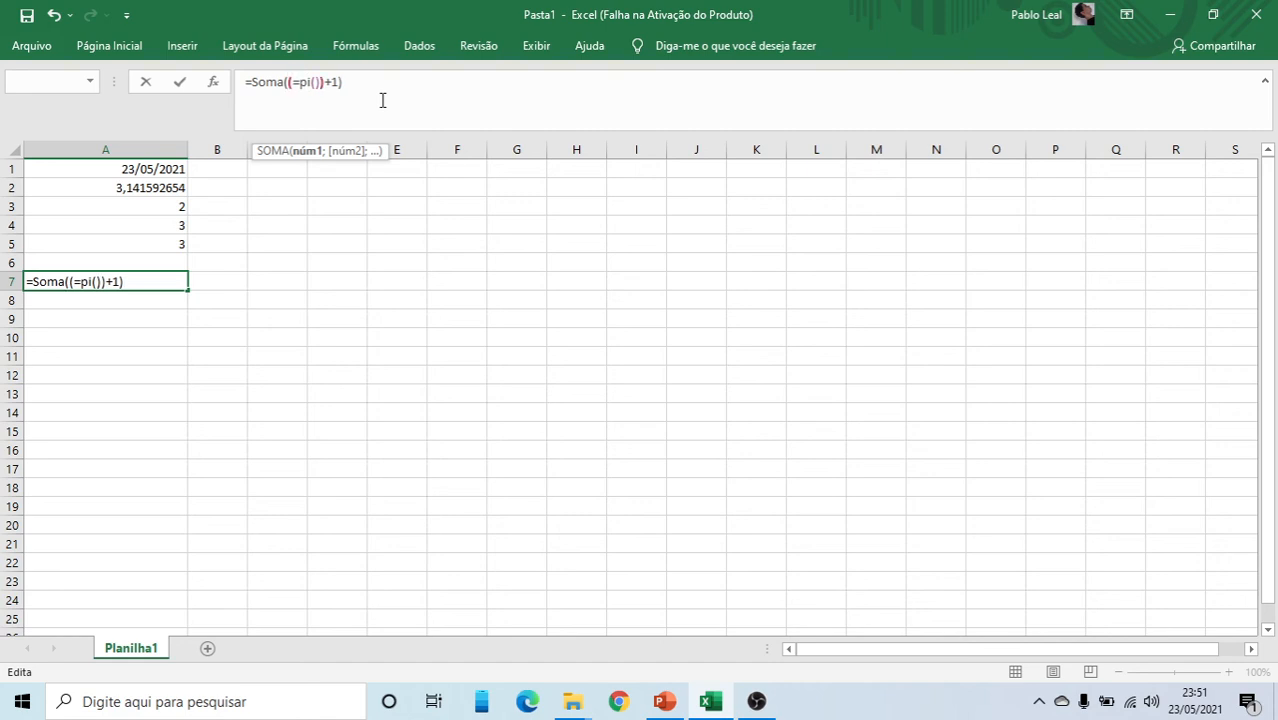
pyautogui.press('Return')
pyautogui.press('Return')
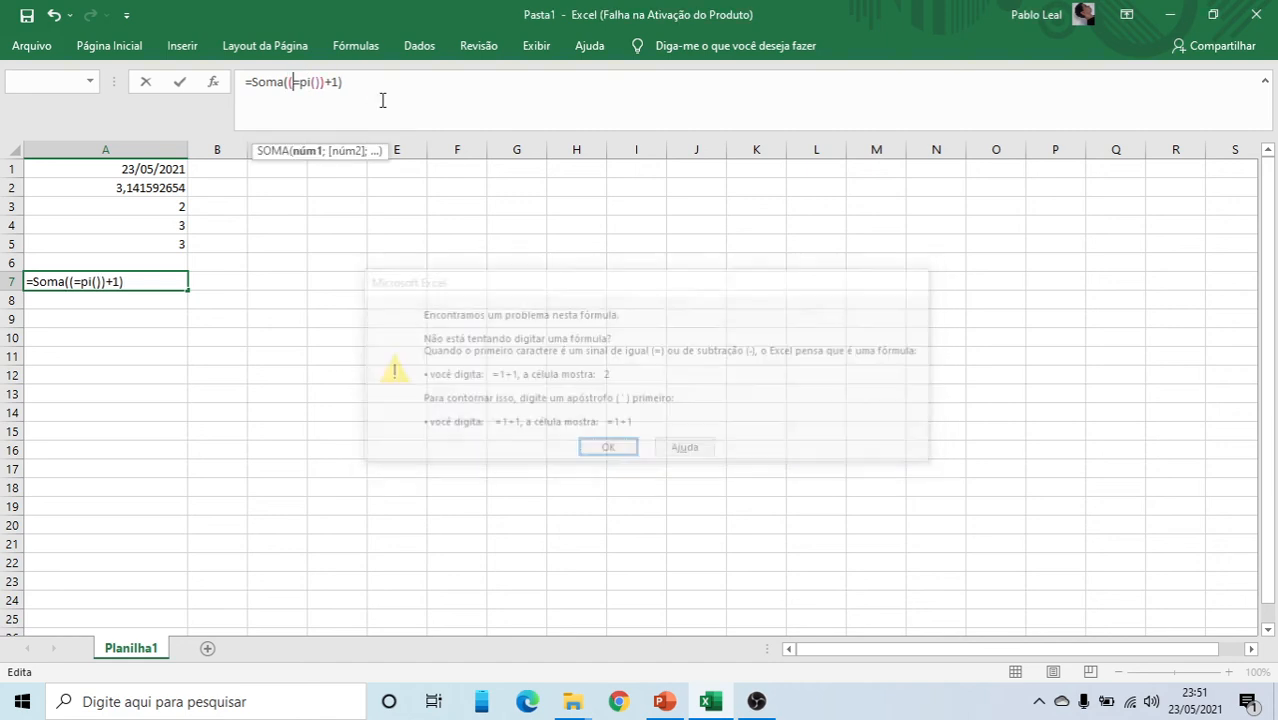
# Clear the argument of the SOMA formula in cell A7 and try to enter =Soma(=pi()+ 2)
pyautogui.press('Right')
pyautogui.press('Right')
pyautogui.press('Right')
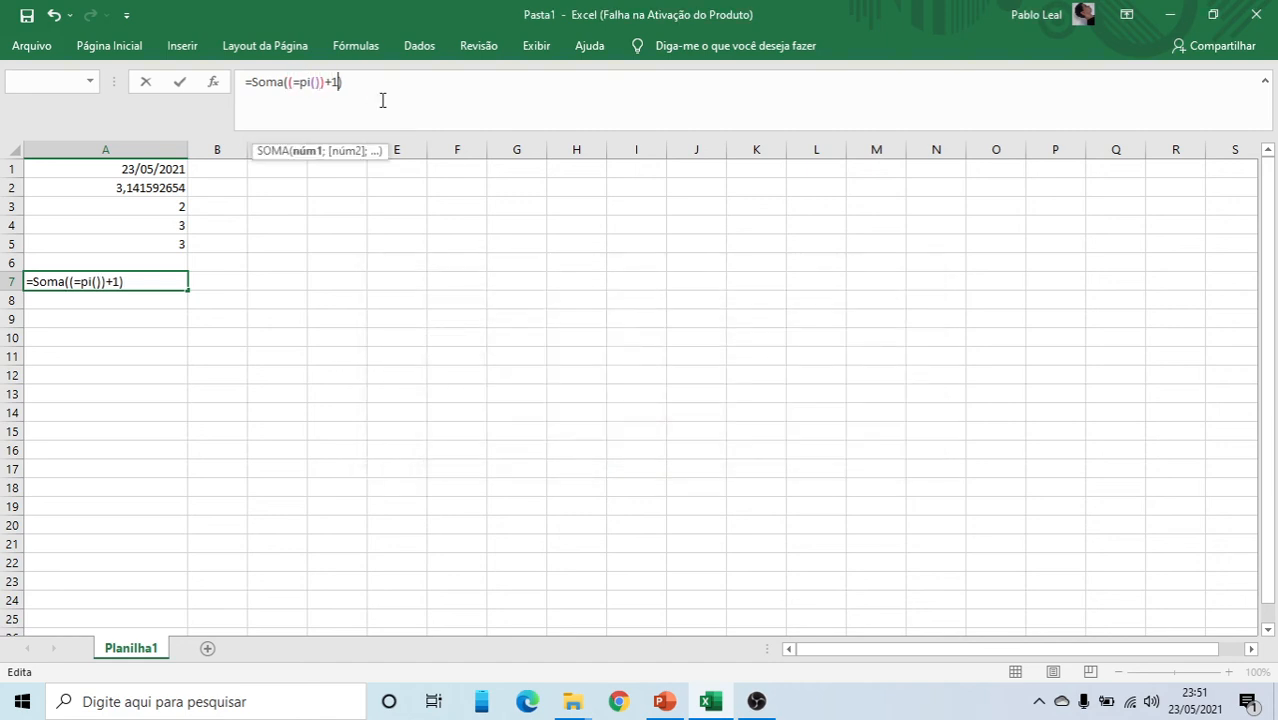
pyautogui.press('BackSpace')
pyautogui.press('BackSpace')
pyautogui.press('BackSpace')
pyautogui.press('BackSpace')
pyautogui.press('BackSpace')
pyautogui.press('BackSpace')
pyautogui.press('BackSpace')
pyautogui.press('BackSpace')
pyautogui.press('BackSpace')
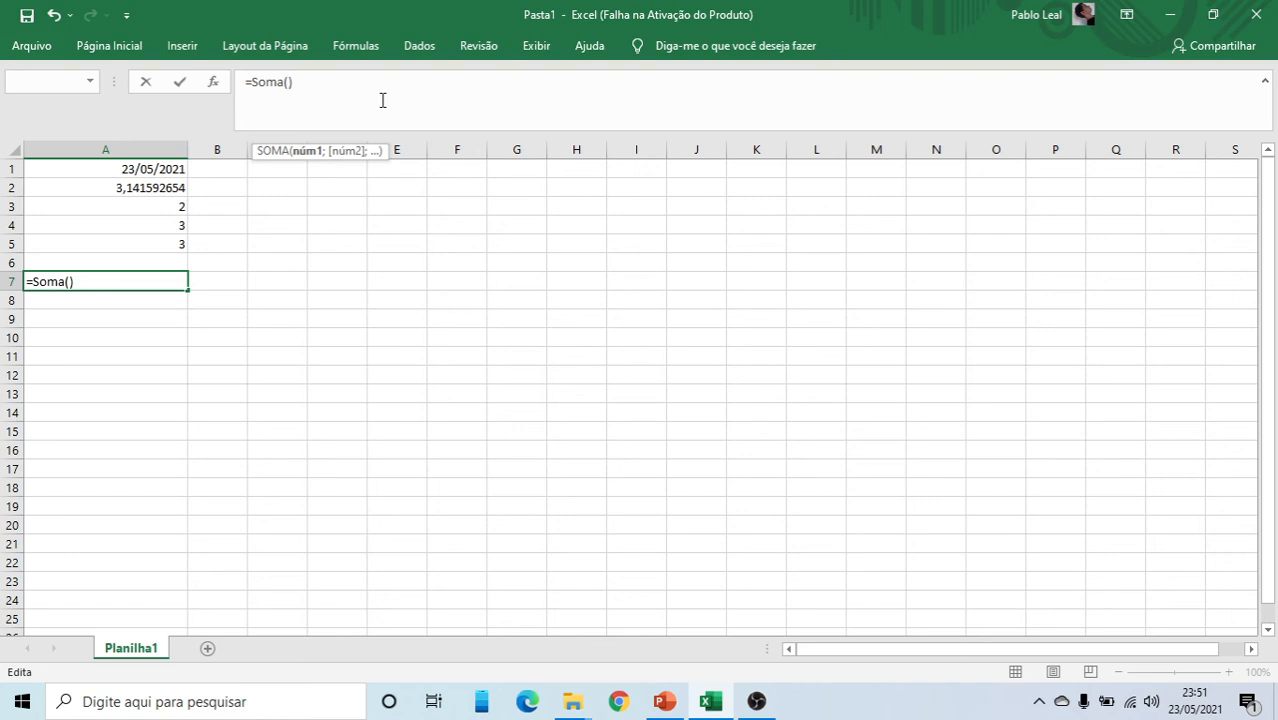
pyautogui.write('+')
pyautogui.press('BackSpace')
pyautogui.write('=pi()')
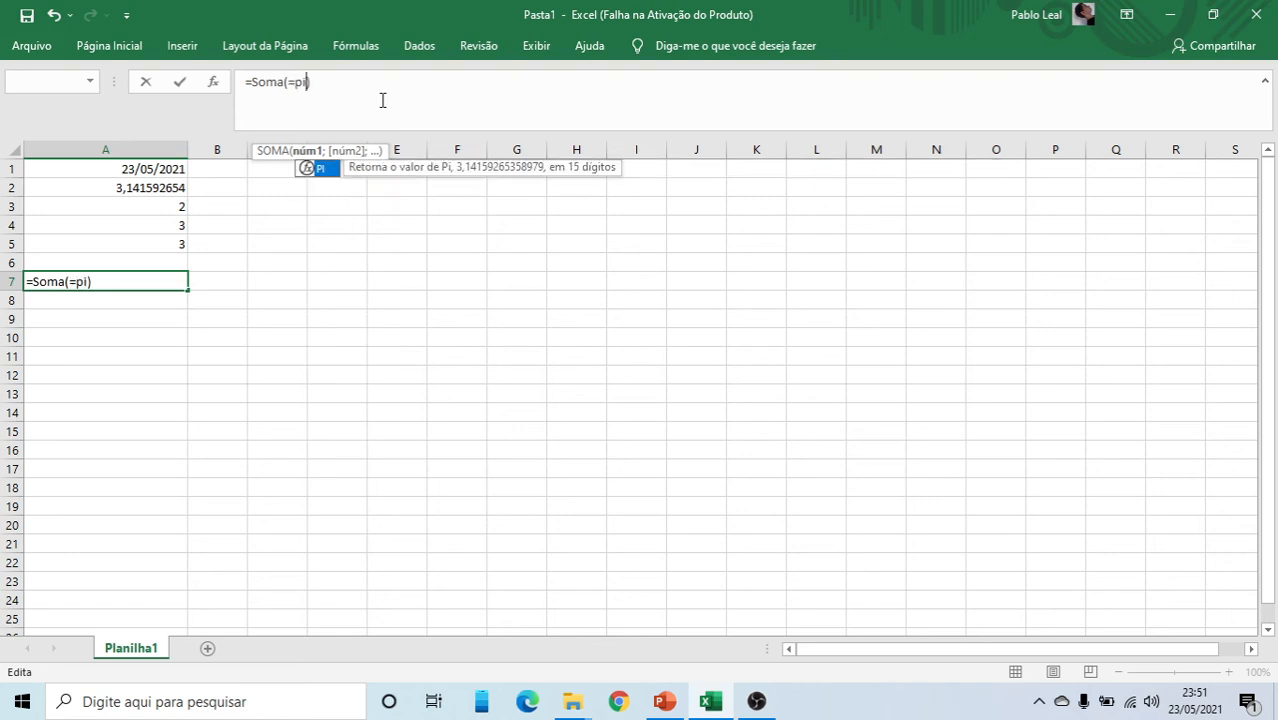
pyautogui.write('+ 2')
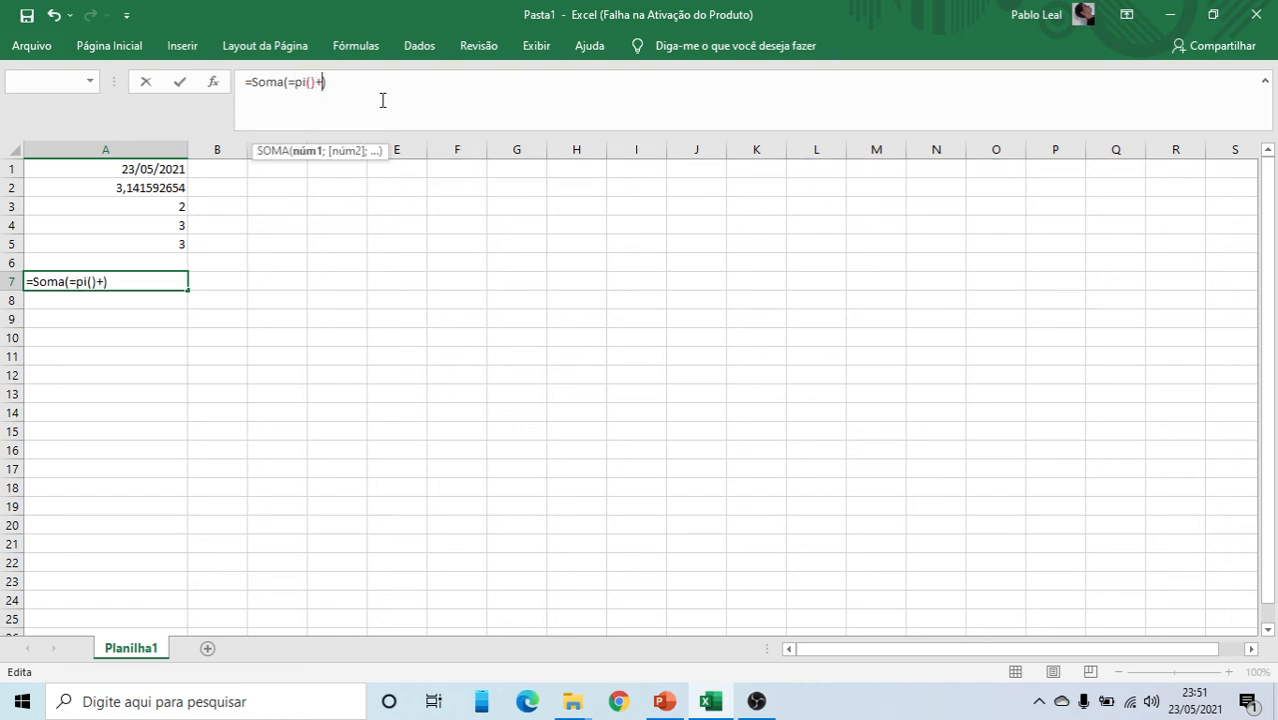
pyautogui.press('Return')
pyautogui.press('Return')
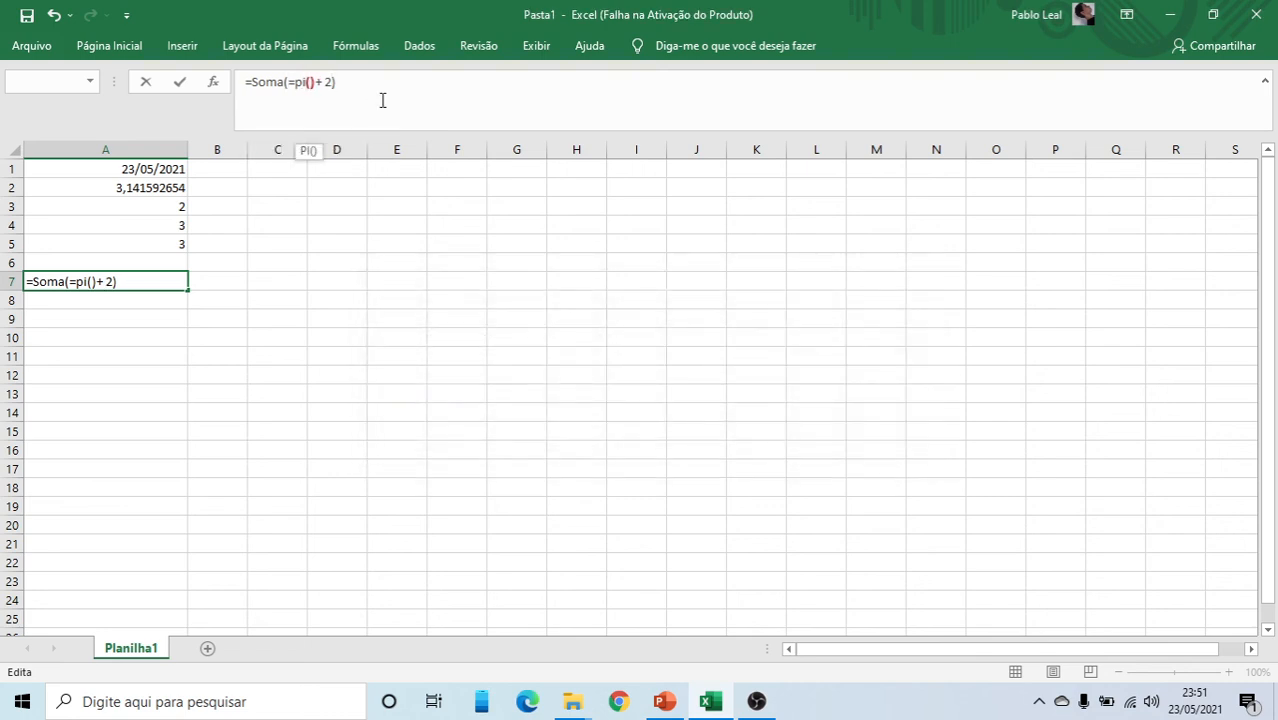
# Try to add a semicolon after the inner function in cell A7, as =Soma(=pi(); + 2)
pyautogui.press('Return')
pyautogui.press('Return')
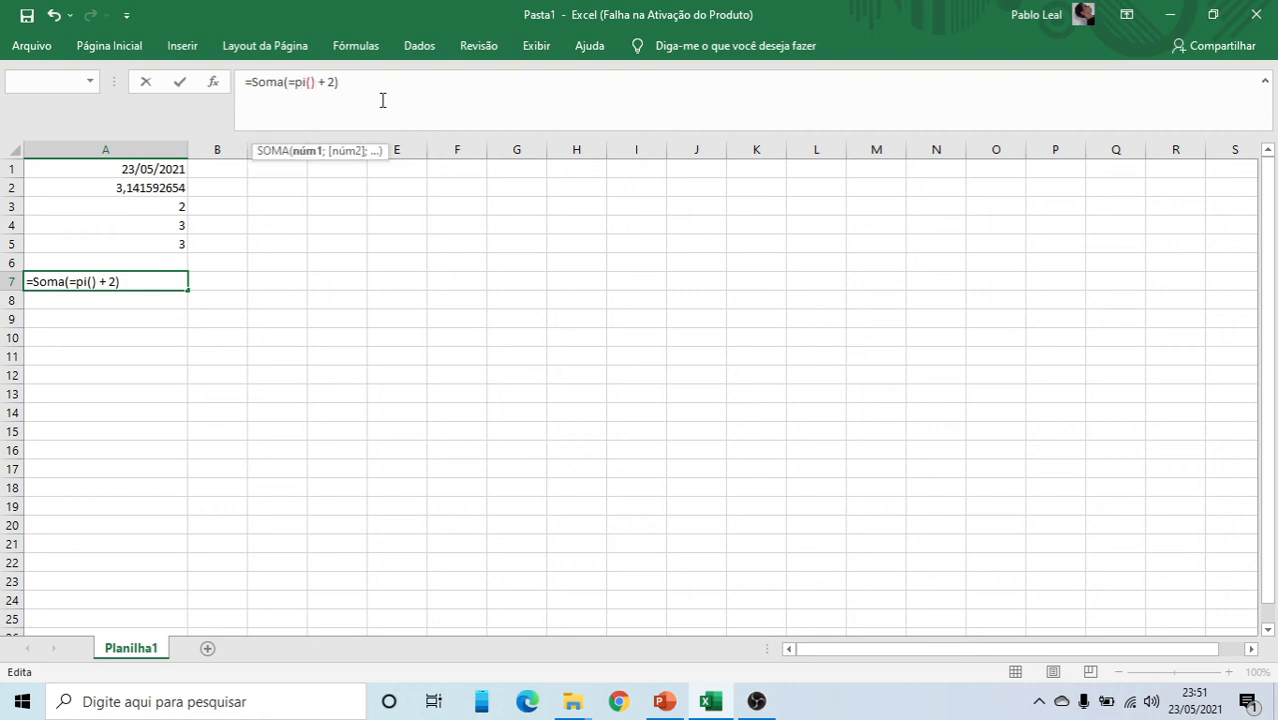
pyautogui.write(';')
pyautogui.press('Return')
pyautogui.press('Return')
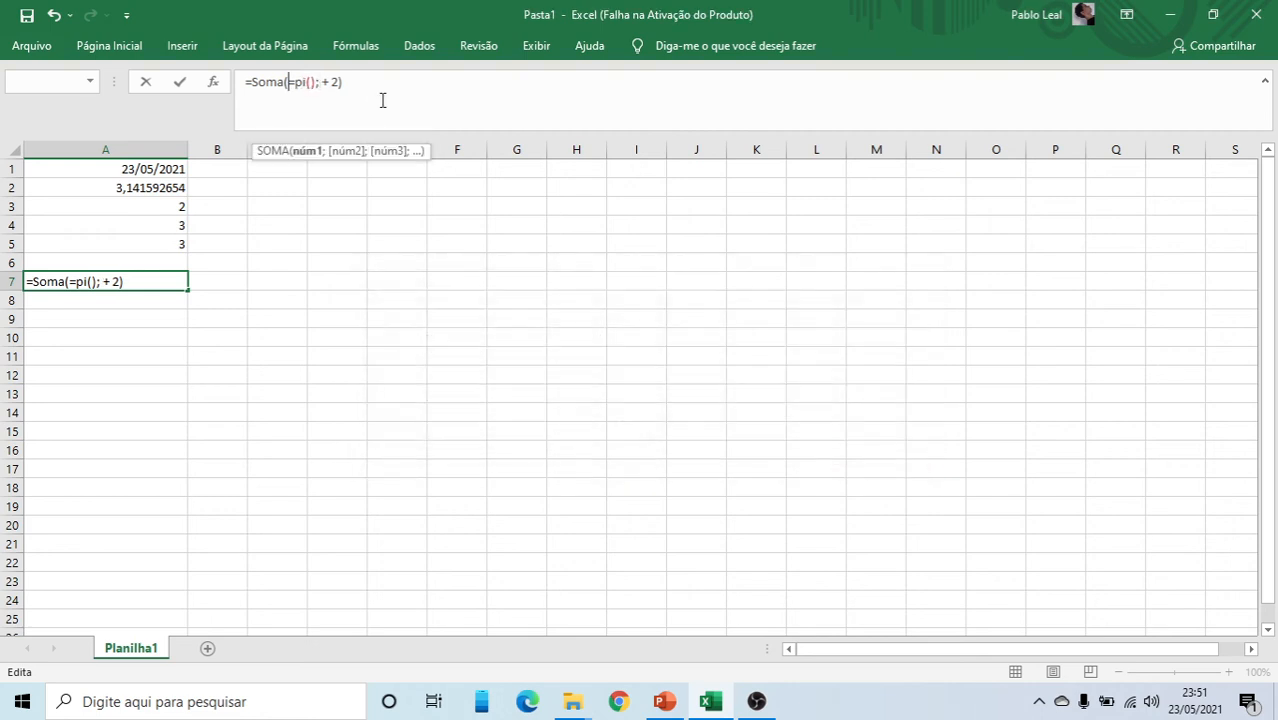
# Remove the plus sign from the formula in cell A7 and try to enter =Soma(=pi(); 2)
pyautogui.press('Right')
pyautogui.press('Right')
pyautogui.press('Right')
pyautogui.press('Right')
pyautogui.press('Right')
pyautogui.press('Right')
pyautogui.press('BackSpace')
pyautogui.press('Return')
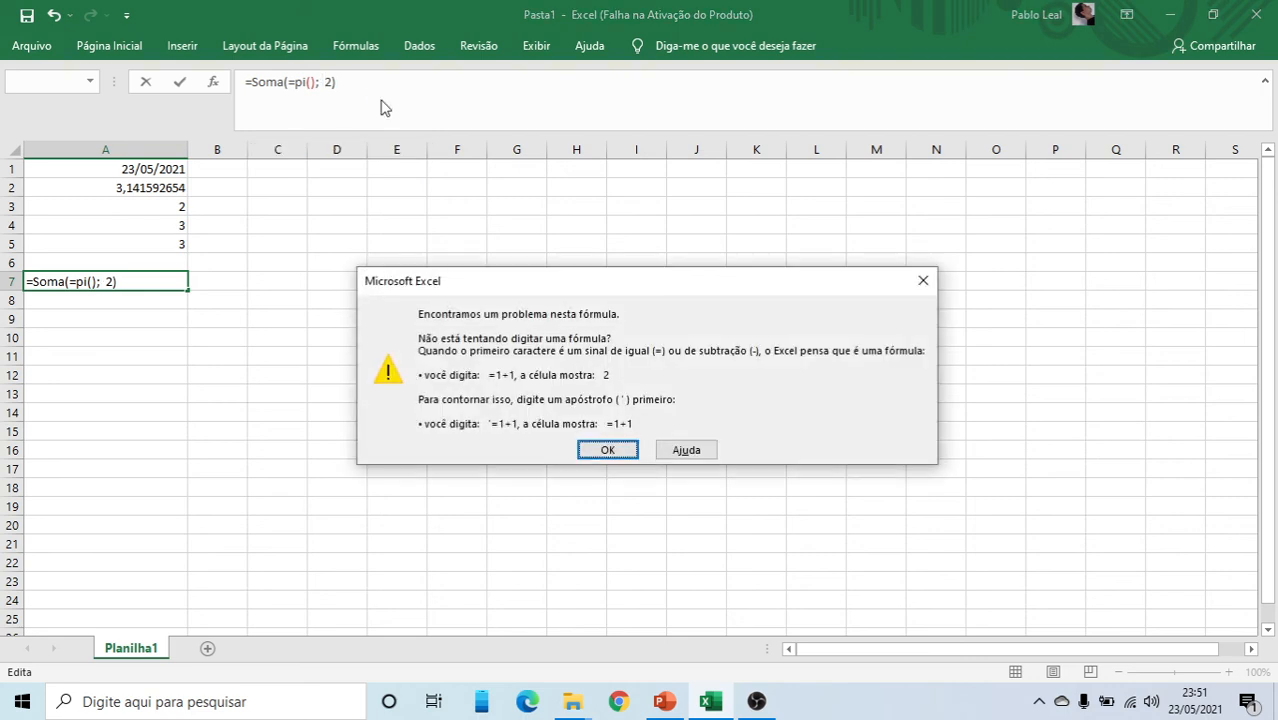
pyautogui.press('Return')
# Remove the parentheses after pi in cell A7 and try to enter =Soma(=pi; 2)
pyautogui.press('Right')
pyautogui.press('Right')
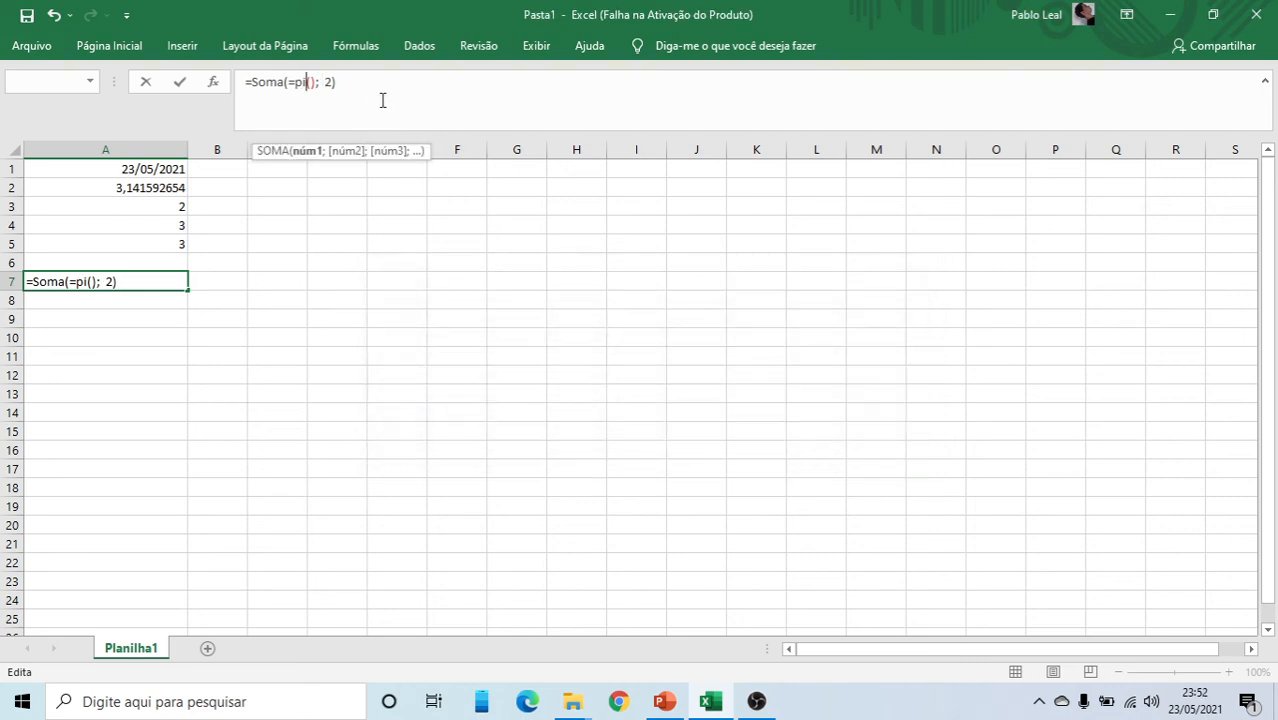
pyautogui.press('Delete')
pyautogui.press('Delete')
pyautogui.press('Return')
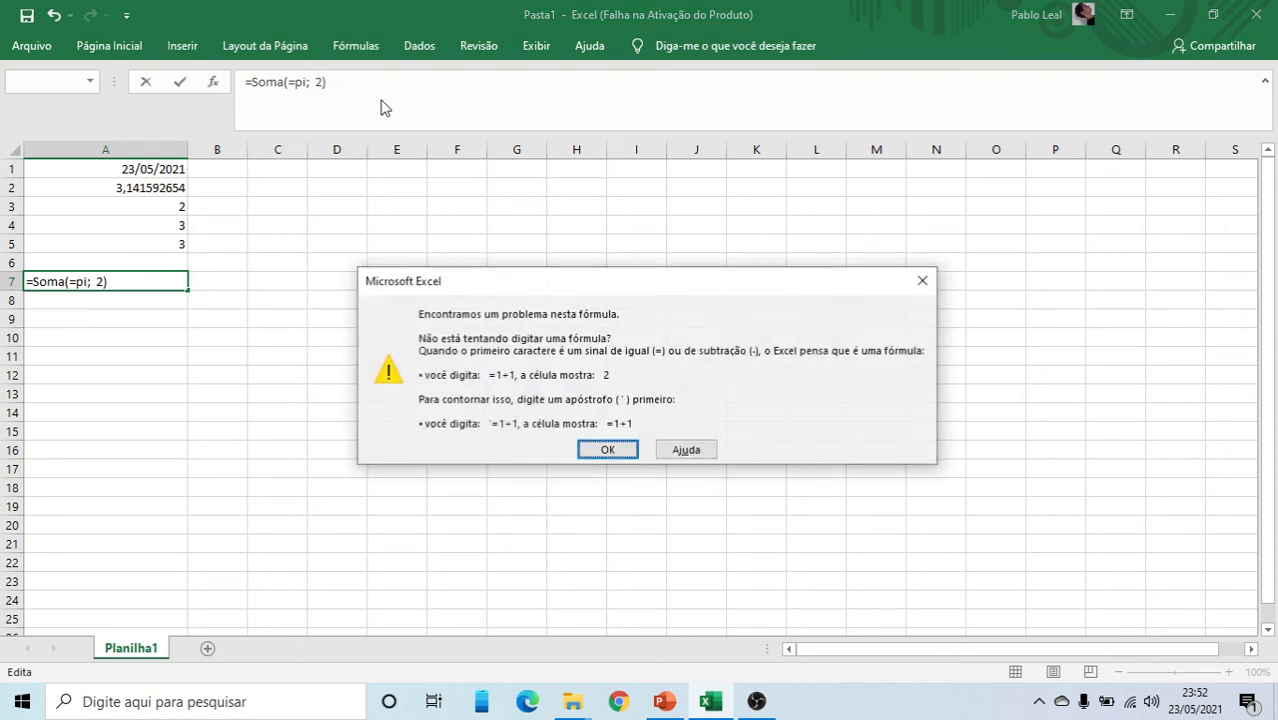
pyautogui.press('Return')
# Leave the faulty formula and clear the contents of cell A7
pyautogui.click(173, 410)
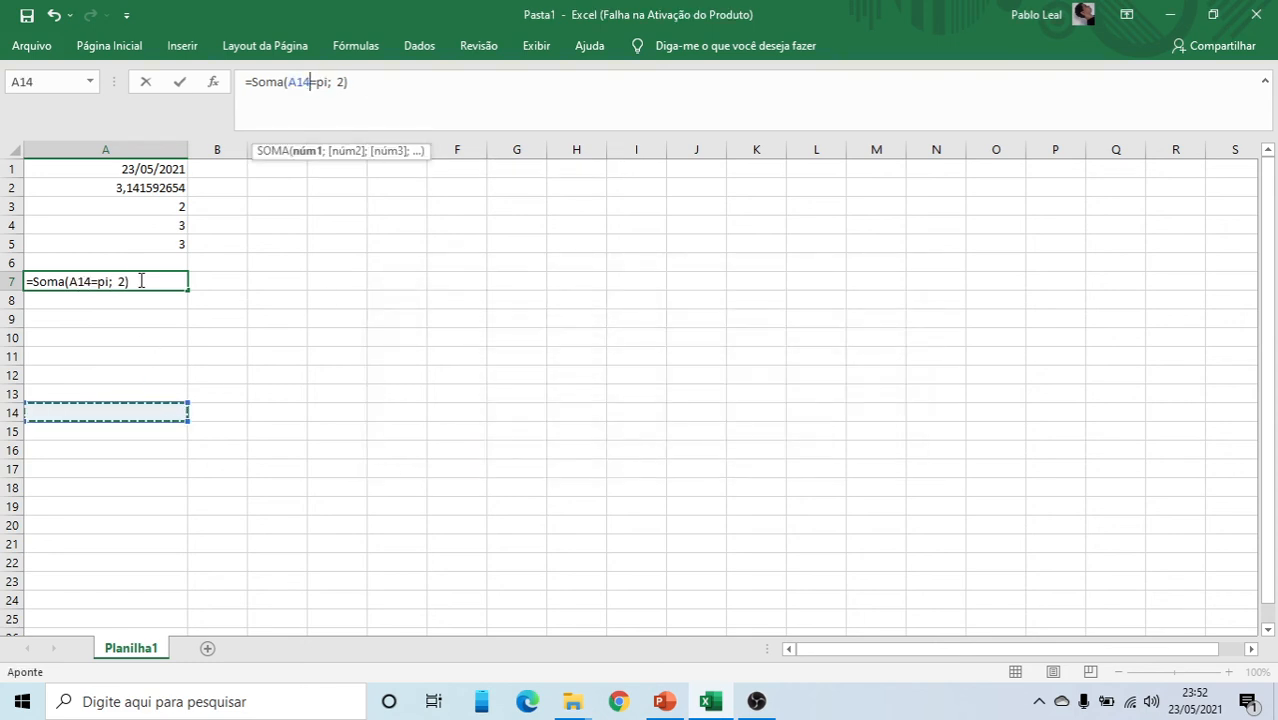
pyautogui.click(224, 259)
pyautogui.click(127, 232)
pyautogui.click(129, 245)
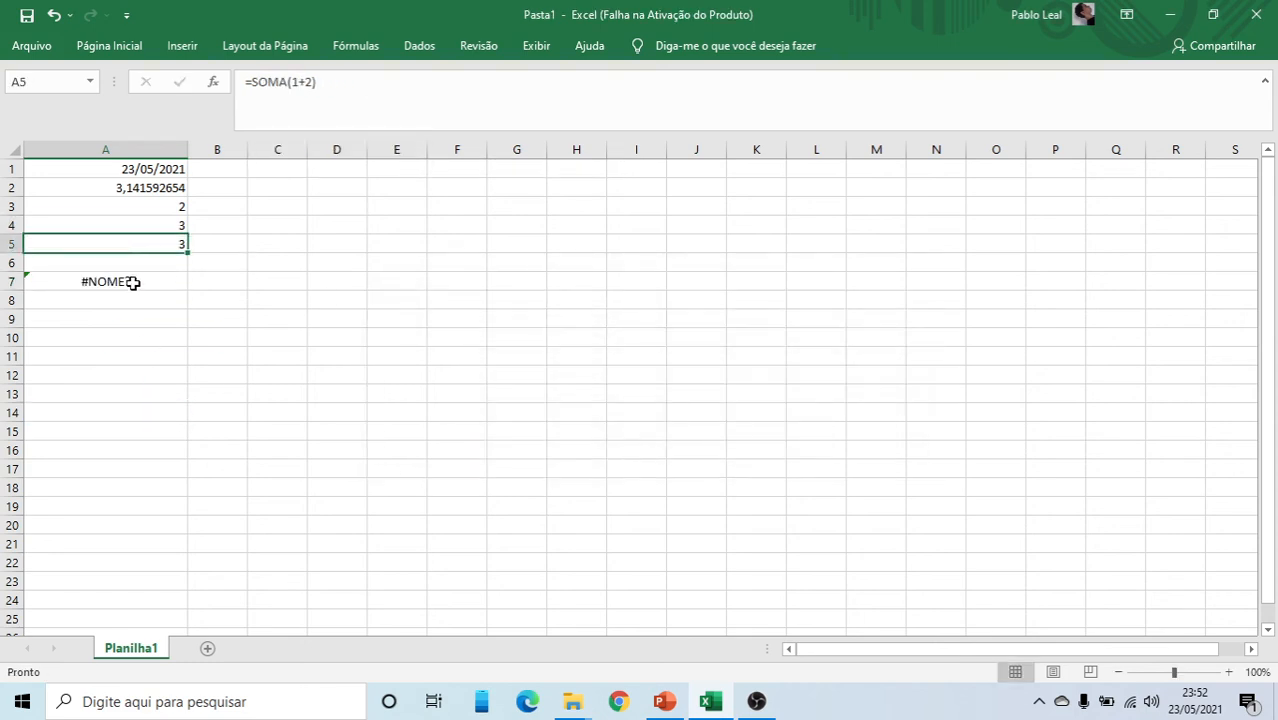
pyautogui.click(136, 282)
pyautogui.press('Delete')
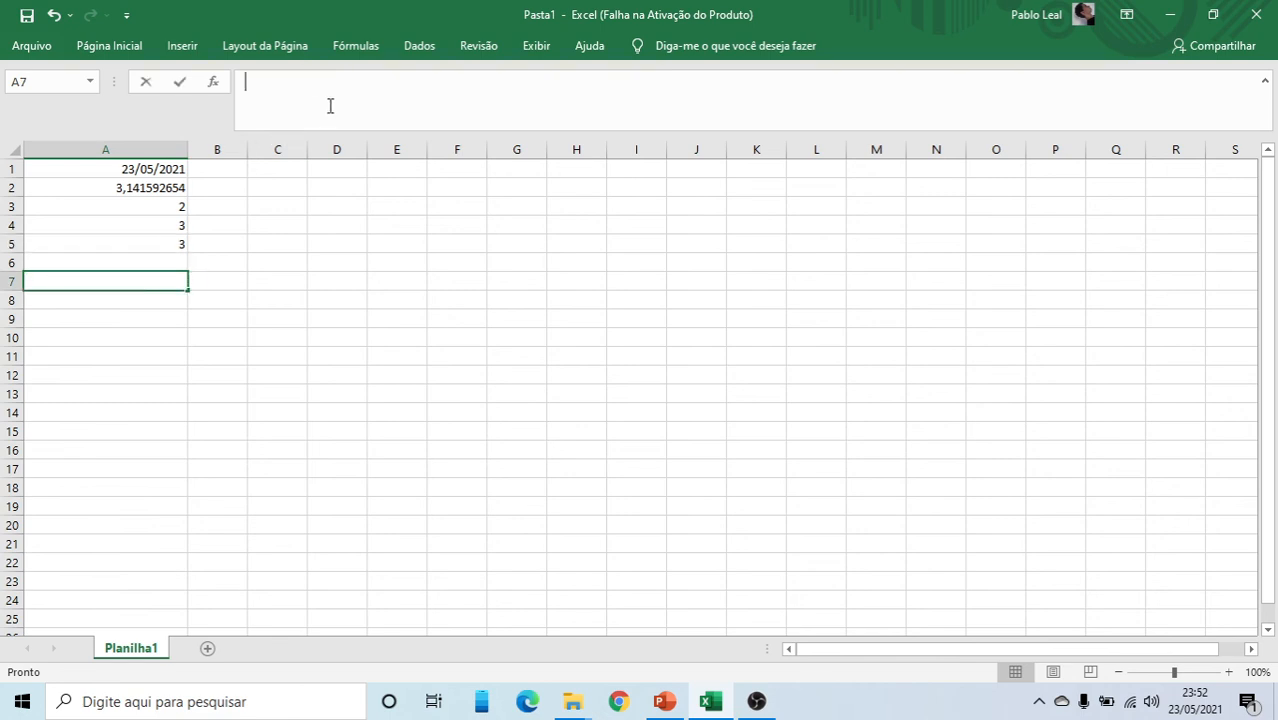
# Enter the nested formula =soma(pi()+ 1) in cell A7, without an equals sign before the inner function
pyautogui.click(330, 106)
pyautogui.write('=s')
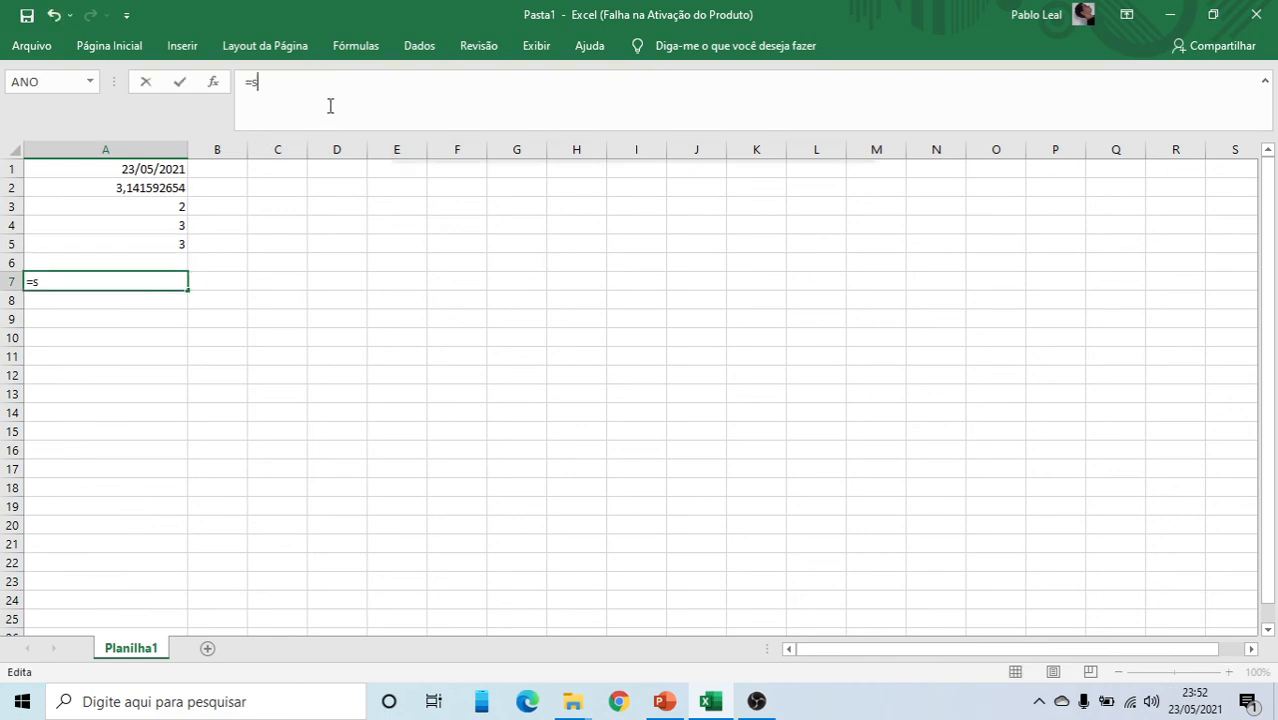
pyautogui.write('oma()')
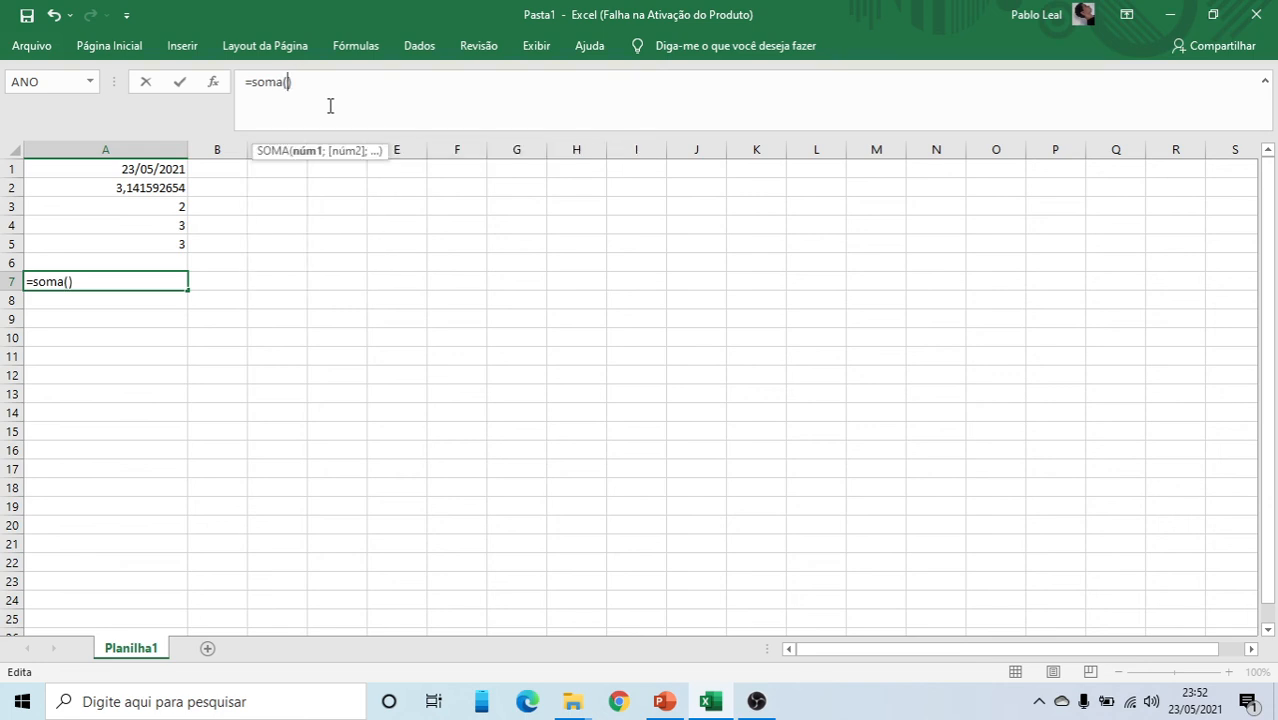
pyautogui.write('pi()+1')
pyautogui.press('Return')
pyautogui.press('Up')
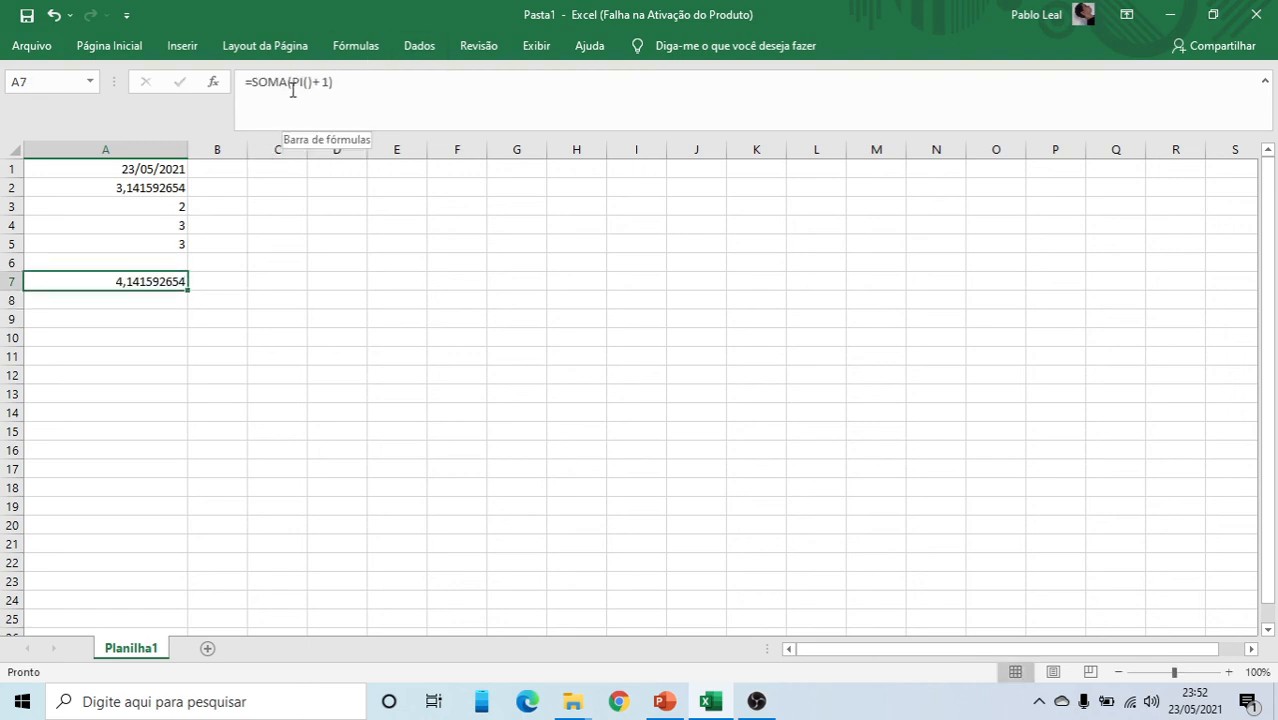
# Point out the nested PI() argument inside the SOMA formula of cell A7, keeping the formula as it is
pyautogui.click(290, 93)
pyautogui.click(311, 88)
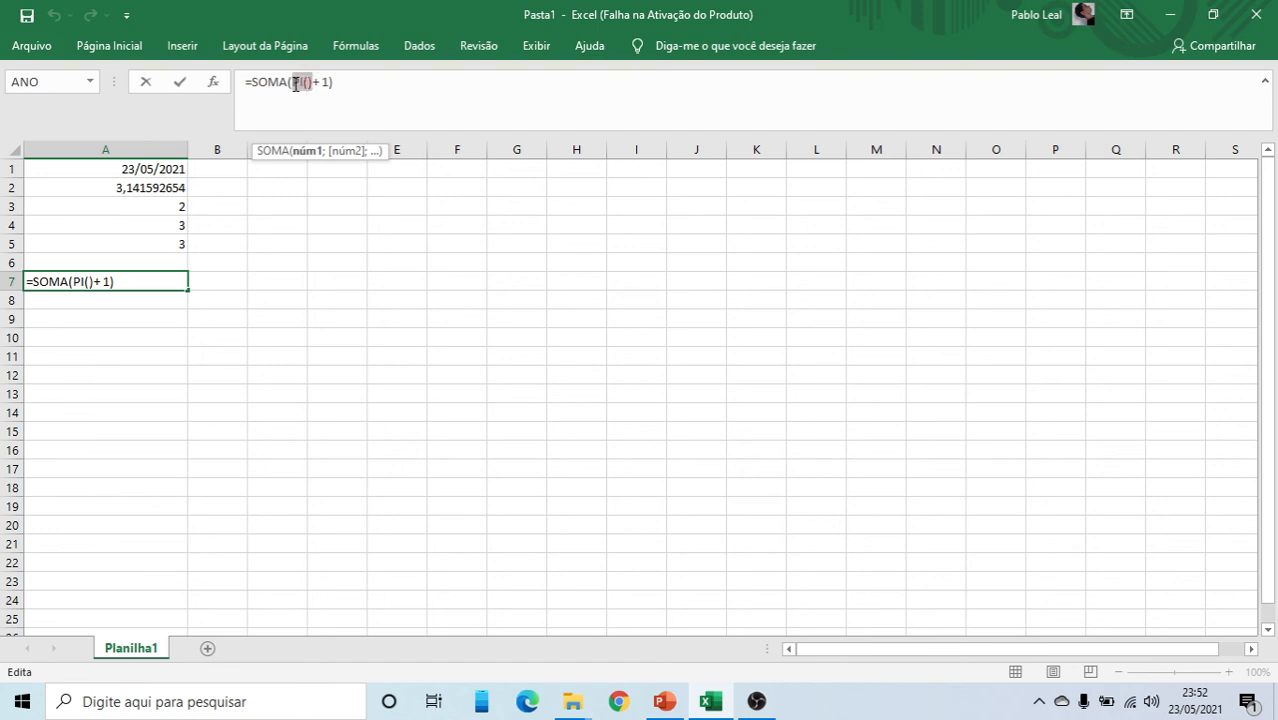
pyautogui.click(318, 84)
pyautogui.click(292, 86)
pyautogui.press('Return')
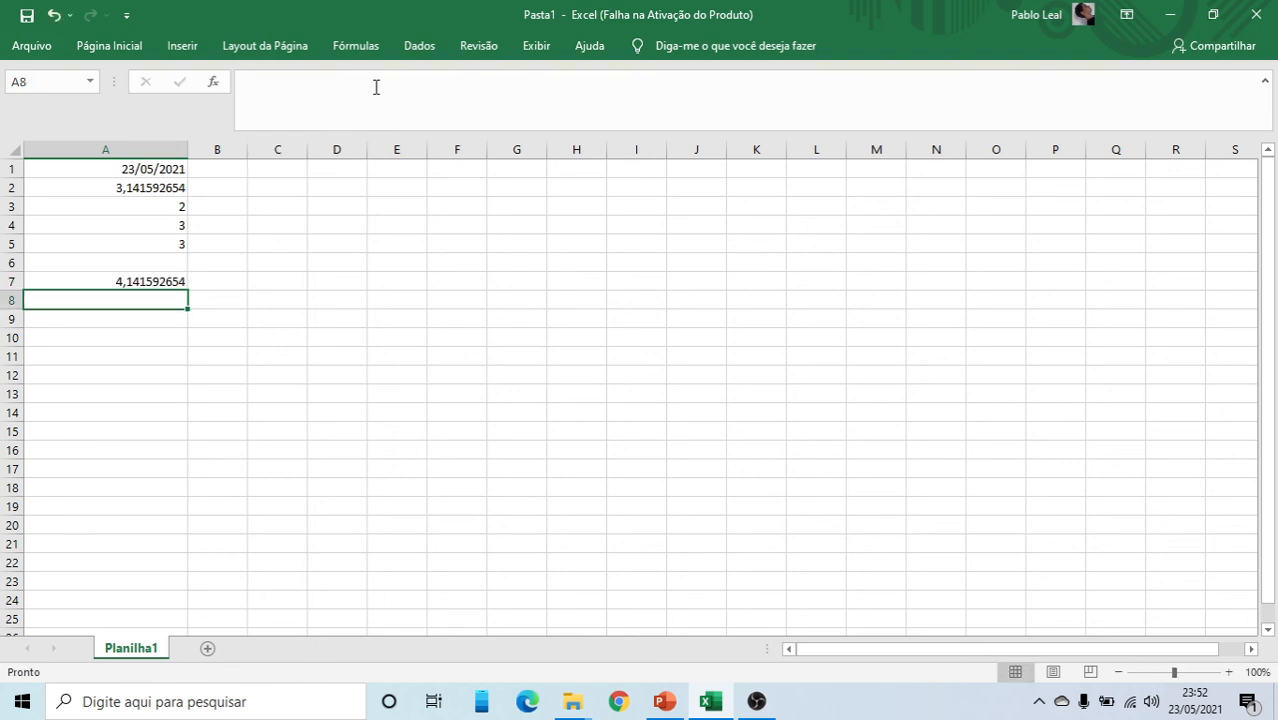
# Check the help procedure on slide 5 in PowerPoint and open the Help pane in Excel
pyautogui.click(661, 705)
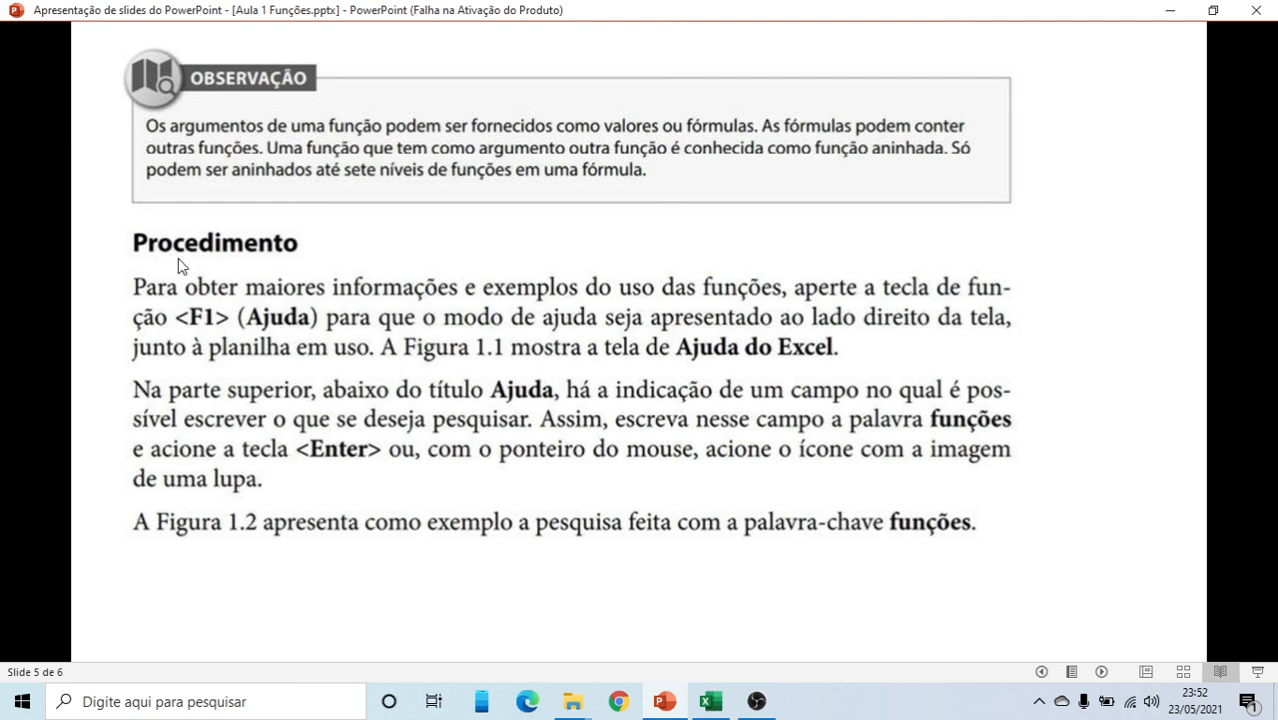
pyautogui.click(720, 690)
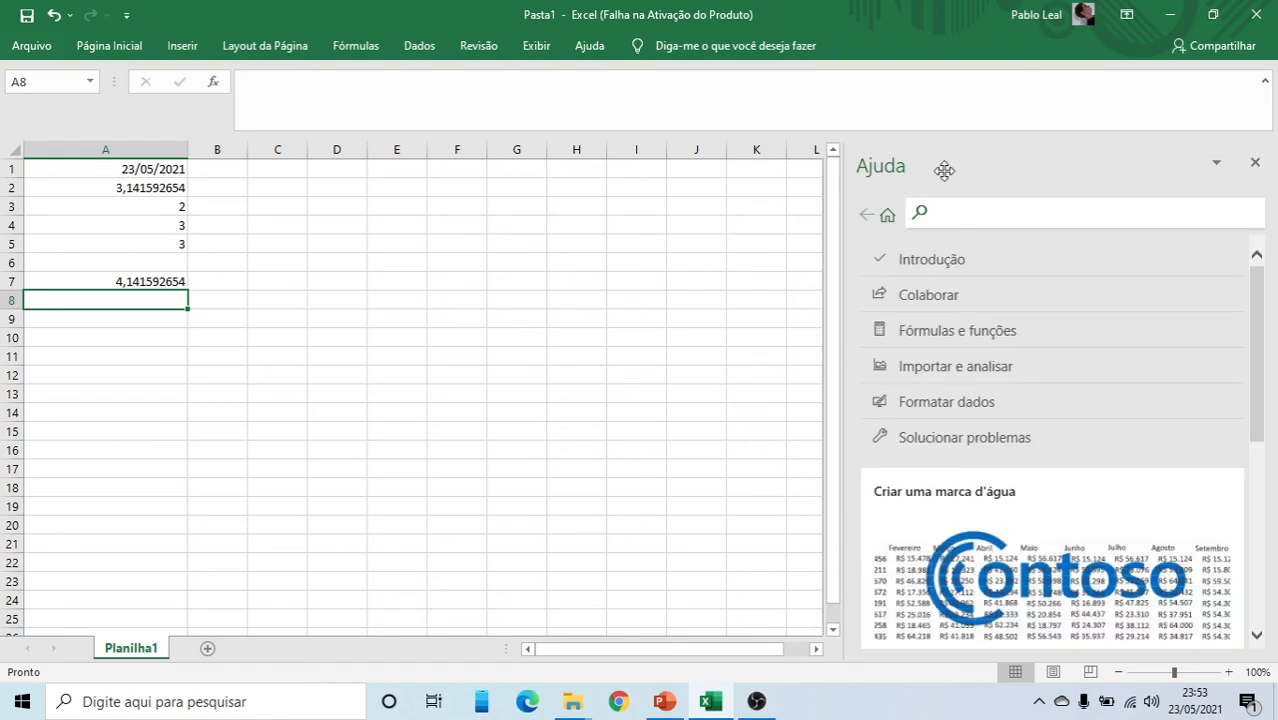
pyautogui.click(665, 703)
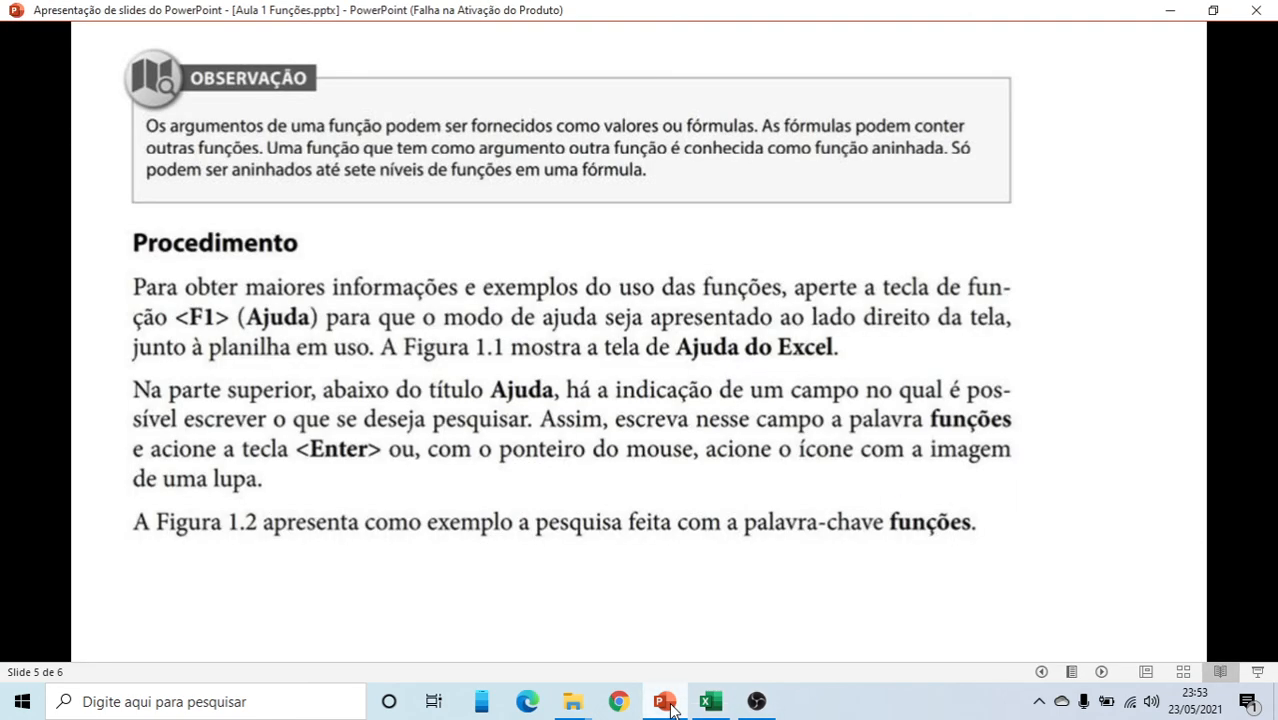
pyautogui.click(667, 703)
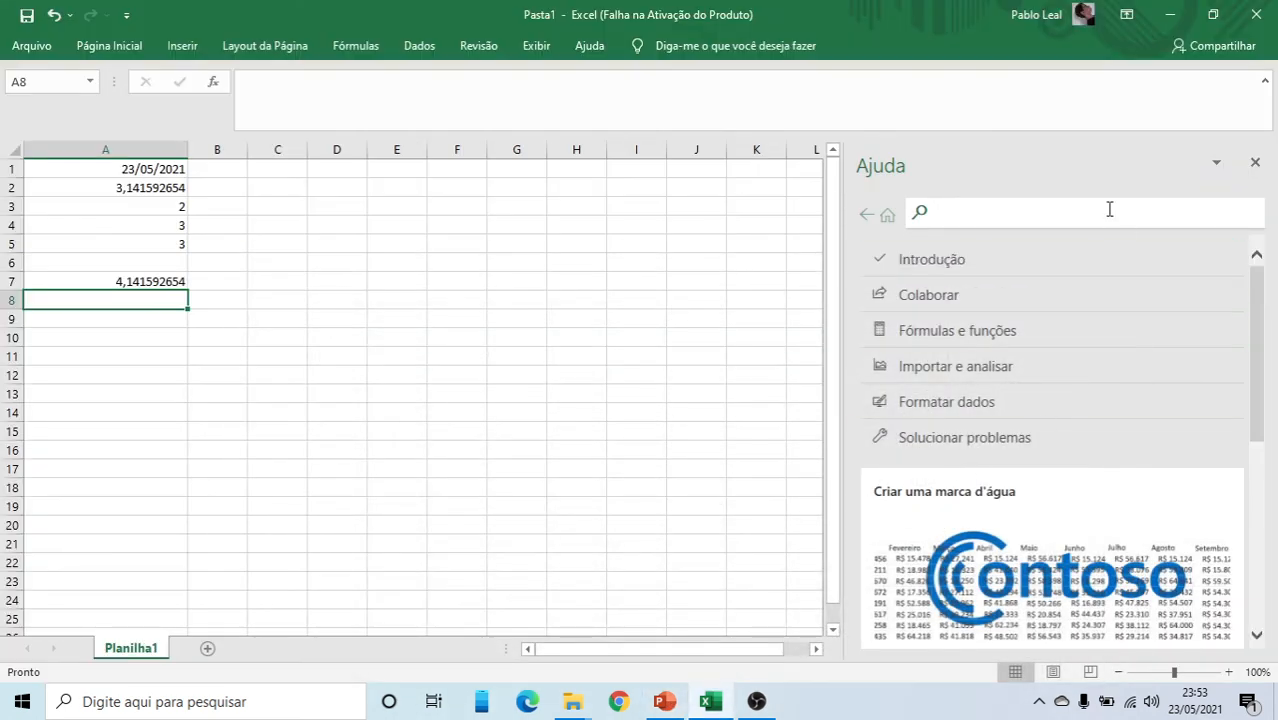
# Search Excel Help for "funções" and open the article "Funções do Excel (por categoria)" to view its categories
pyautogui.write('funções')
pyautogui.press('Return')
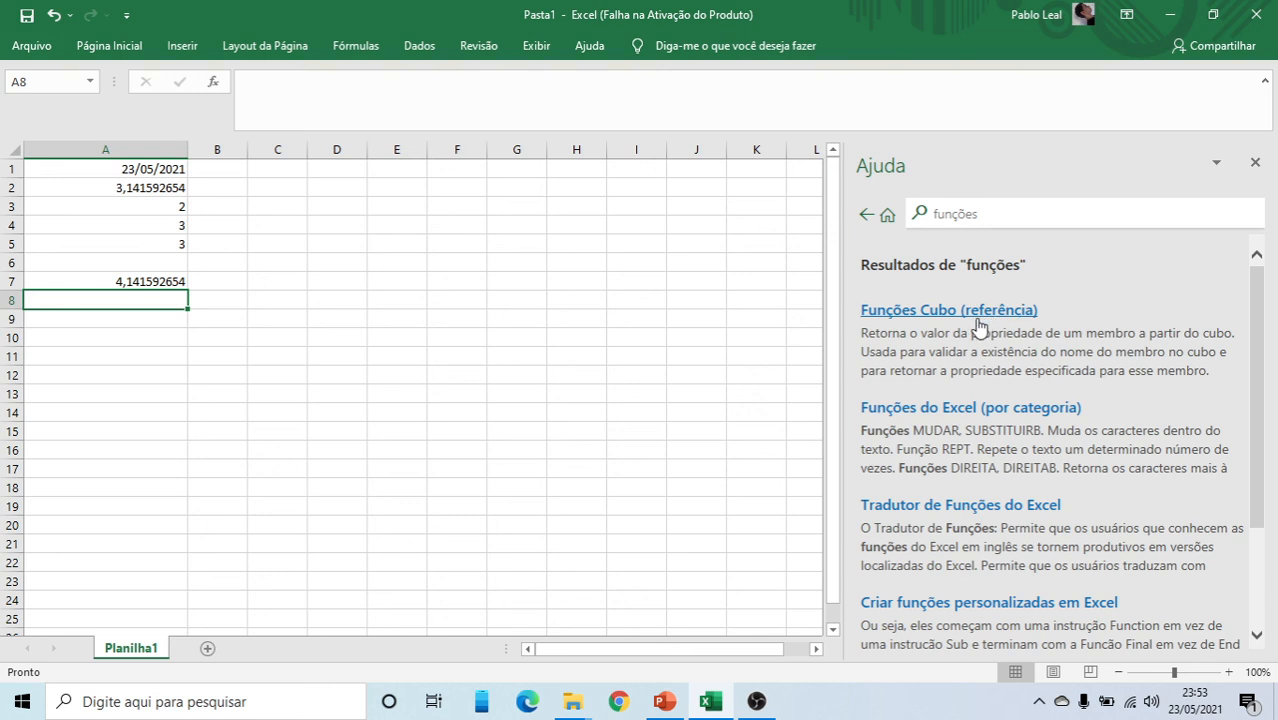
pyautogui.click(950, 414)
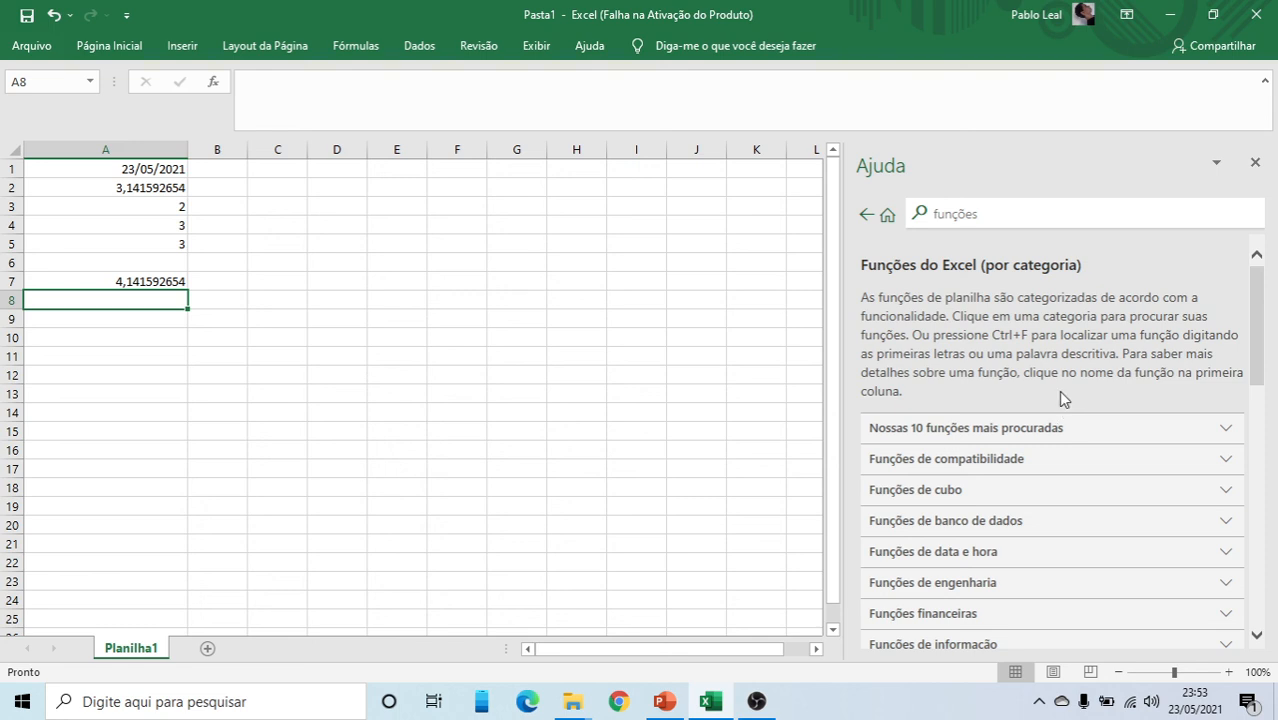
pyautogui.scroll(-5, 1259, 337)
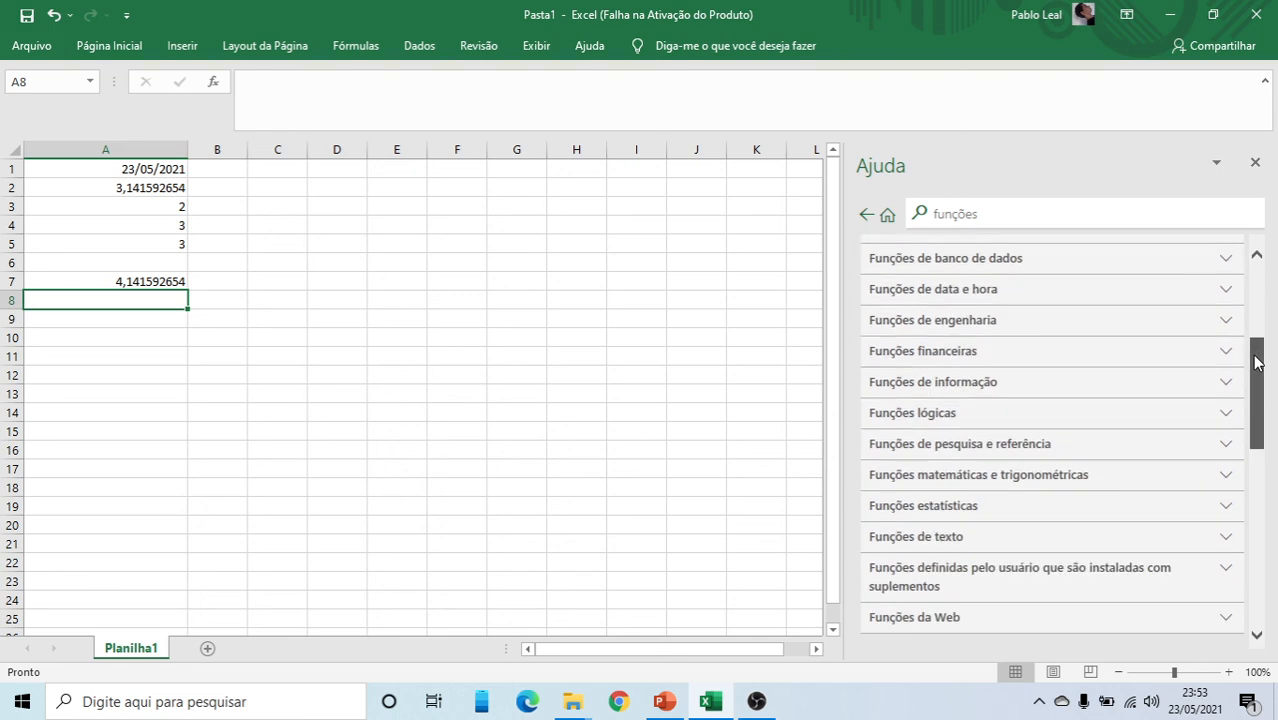
# Expand the "Funções lógicas" category in the Help article, review its functions and descriptions, and collapse it again
pyautogui.moveTo(1255, 387); pyautogui.dragTo(1255, 299)
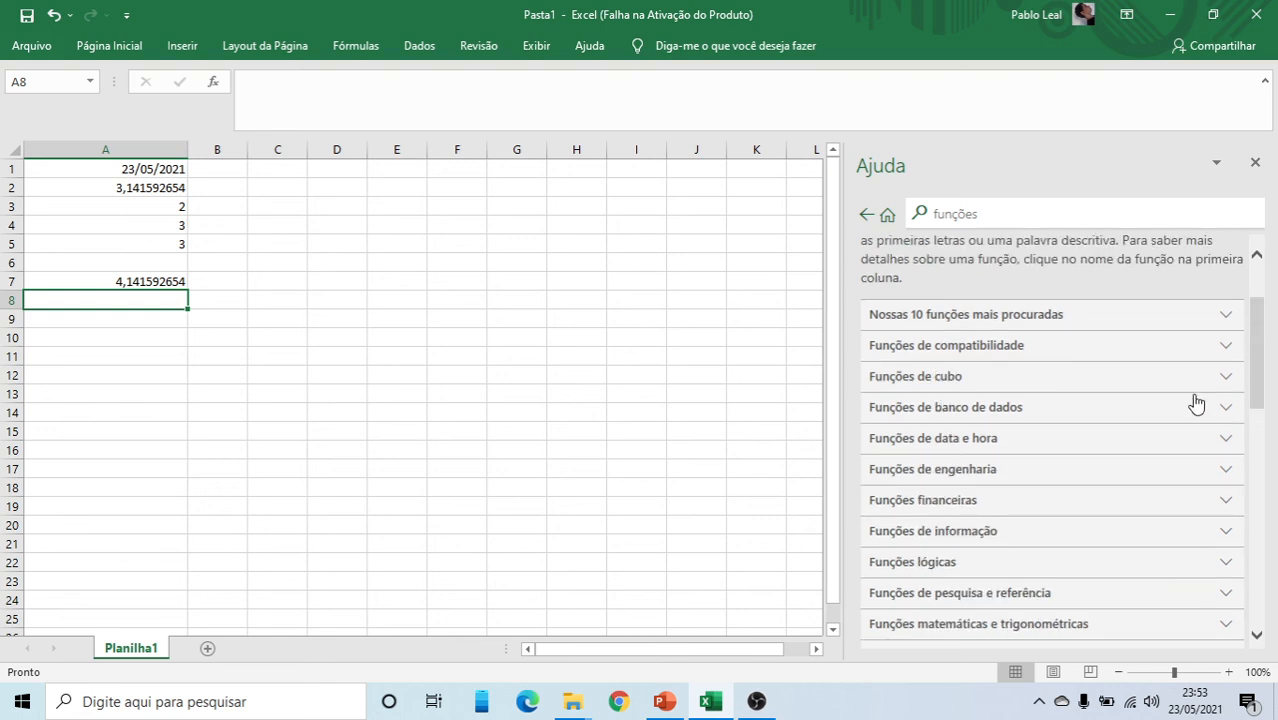
pyautogui.scroll(-3, 1197, 403)
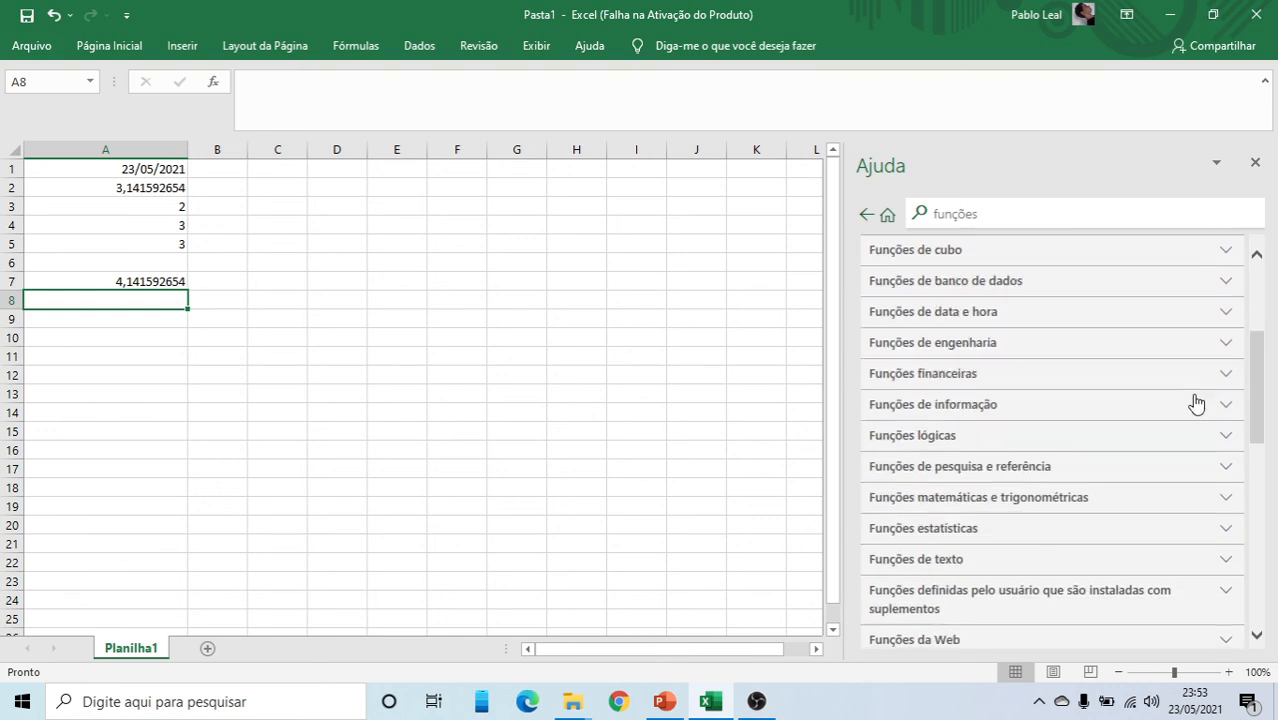
pyautogui.click(1226, 440)
pyautogui.scroll(-1, 1212, 442)
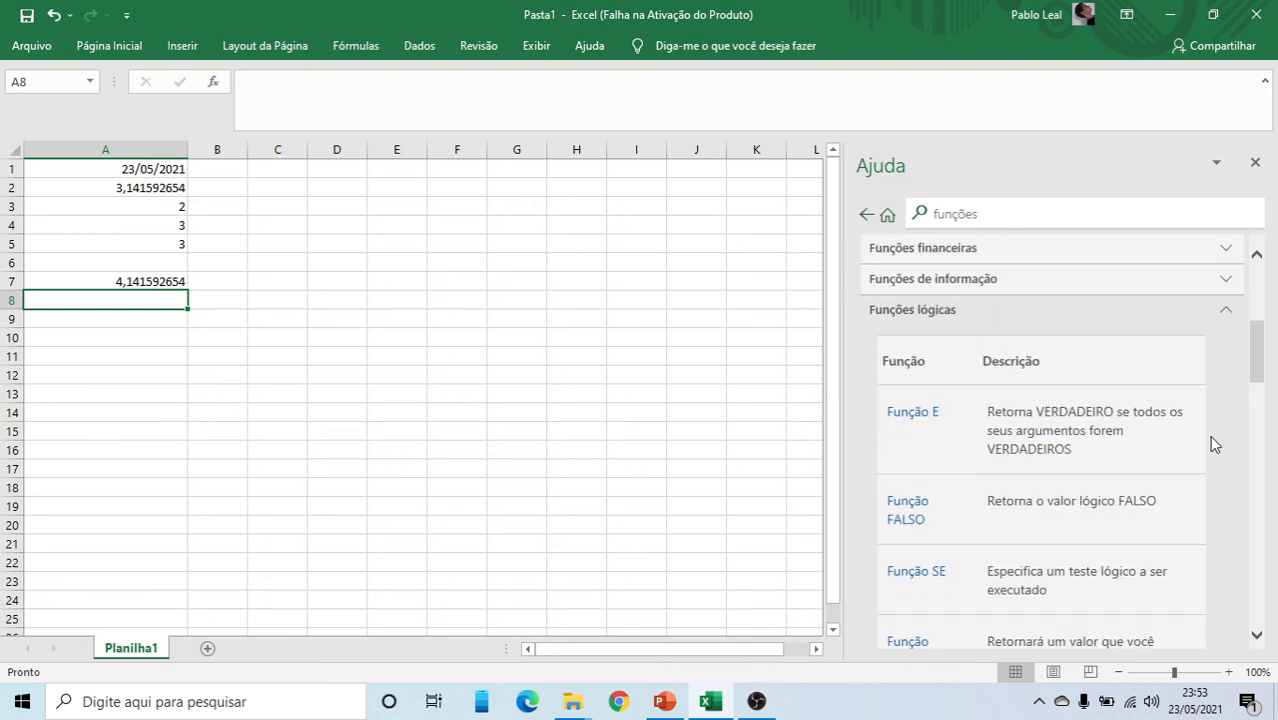
pyautogui.scroll(-2, 925, 425)
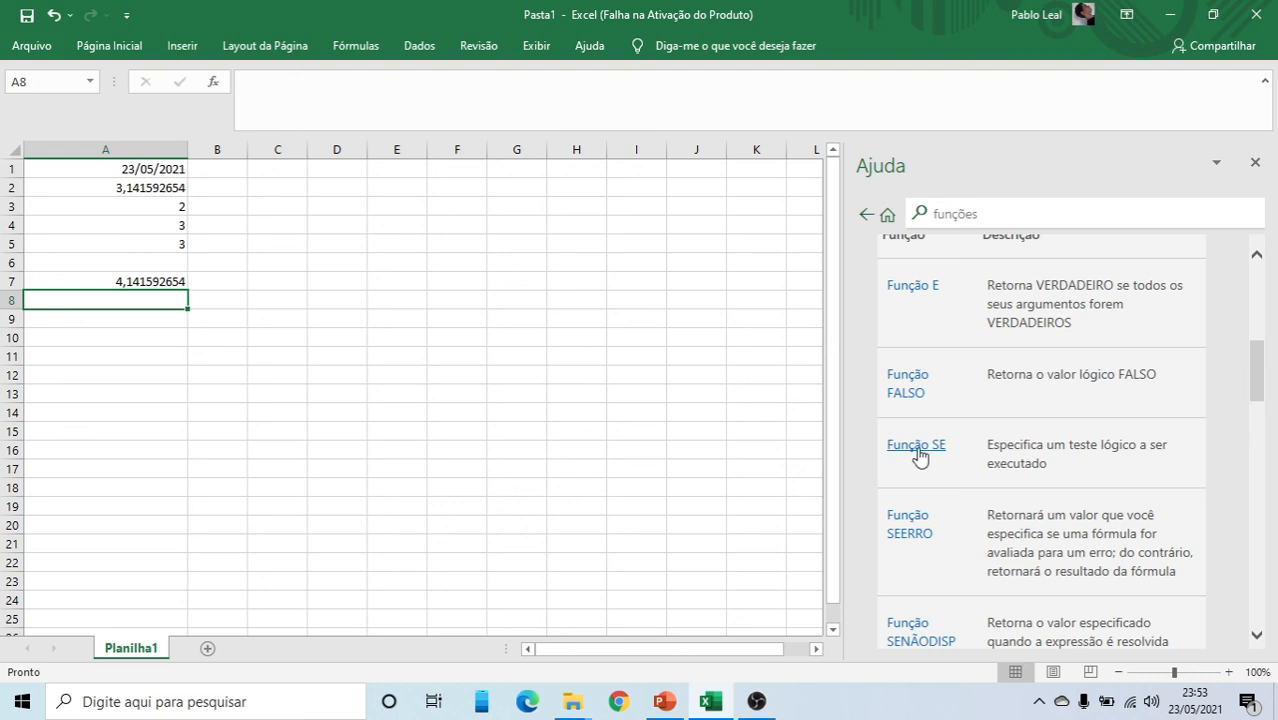
pyautogui.scroll(-2, 1080, 430)
pyautogui.scroll(3, 1080, 430)
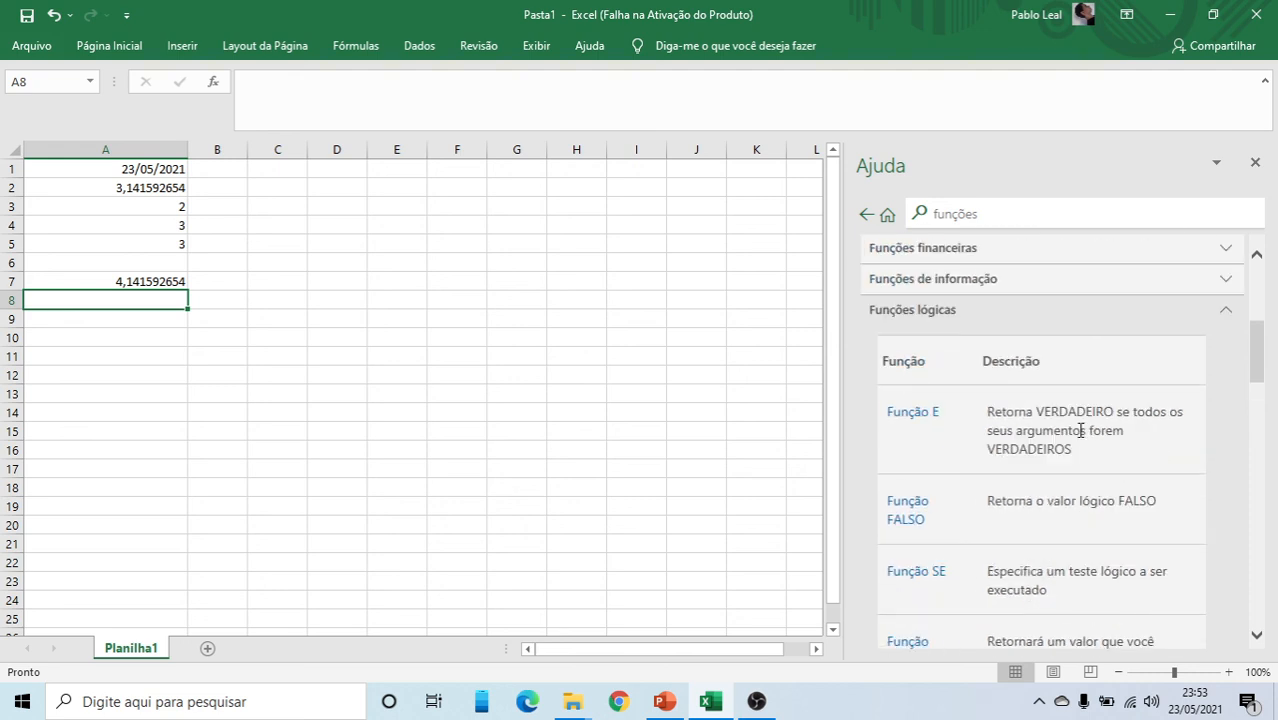
pyautogui.click(1205, 318)
# Expand the "Funções financeiras" category, browse its functions and descriptions, and collapse the category again
pyautogui.scroll(2, 1180, 355)
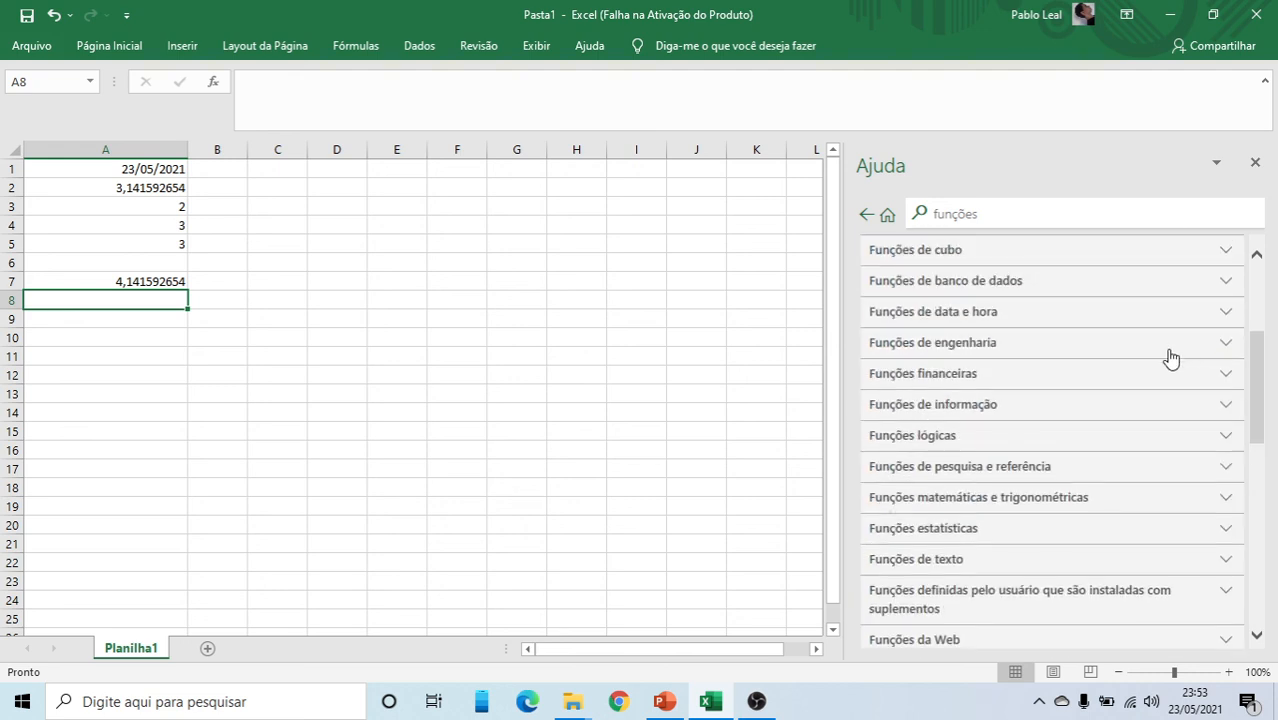
pyautogui.click(1057, 377)
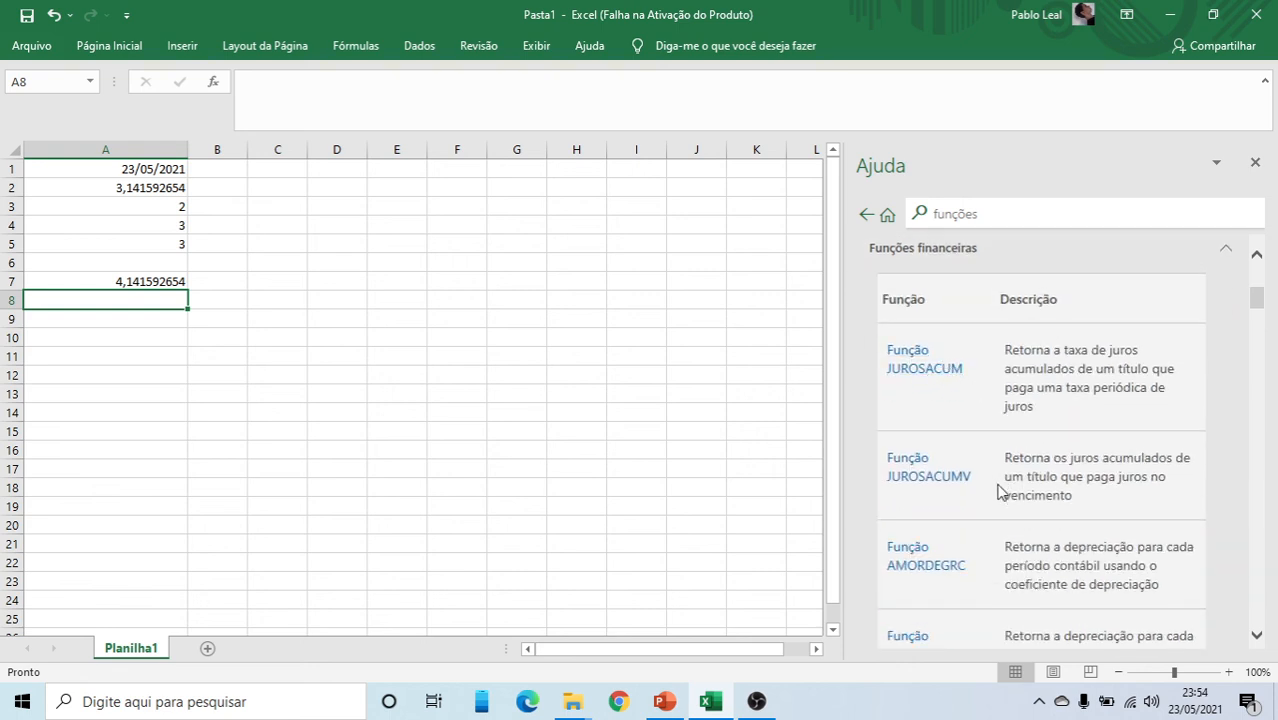
pyautogui.scroll(-1, 1015, 512)
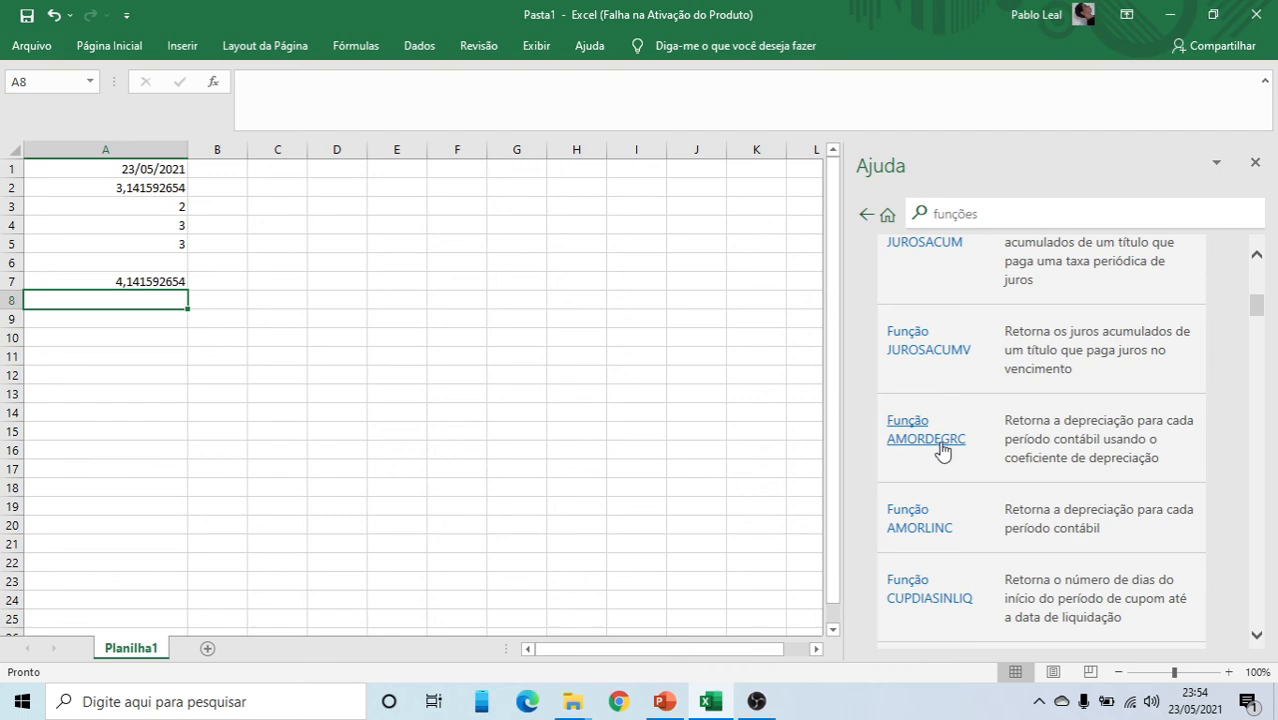
pyautogui.scroll(-5, 940, 455)
pyautogui.scroll(8, 940, 450)
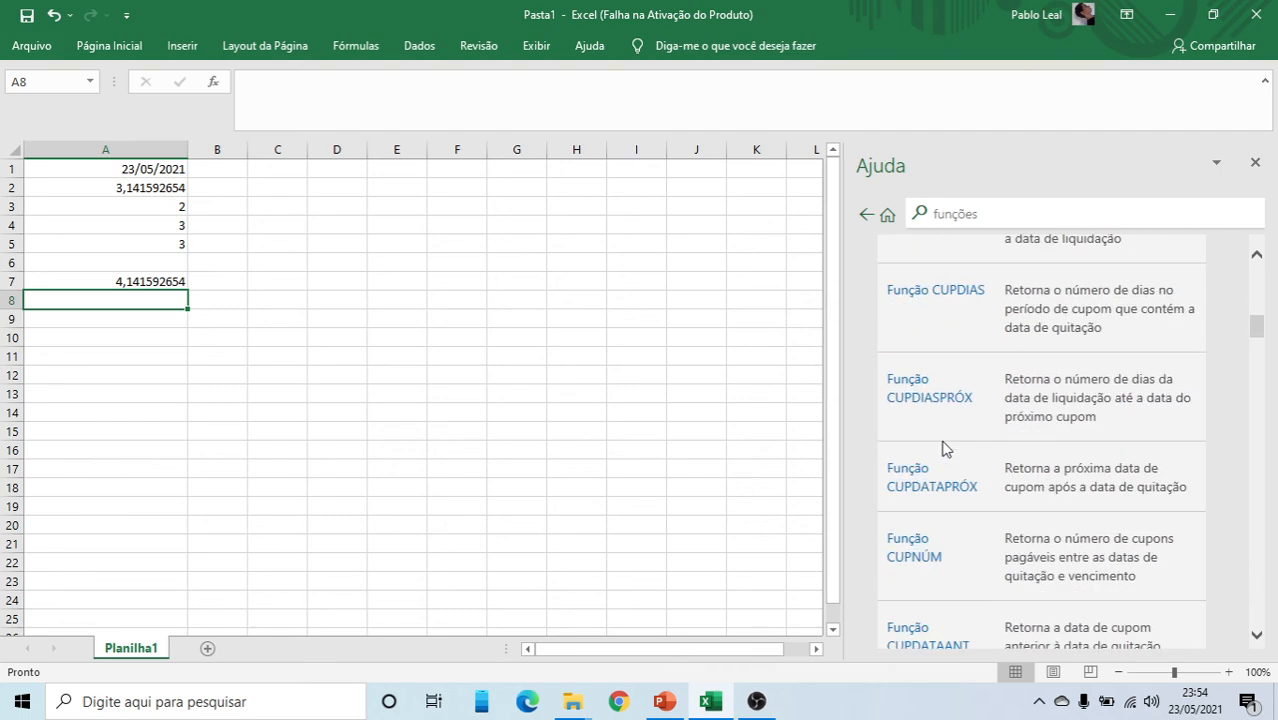
pyautogui.scroll(-2, 1110, 438)
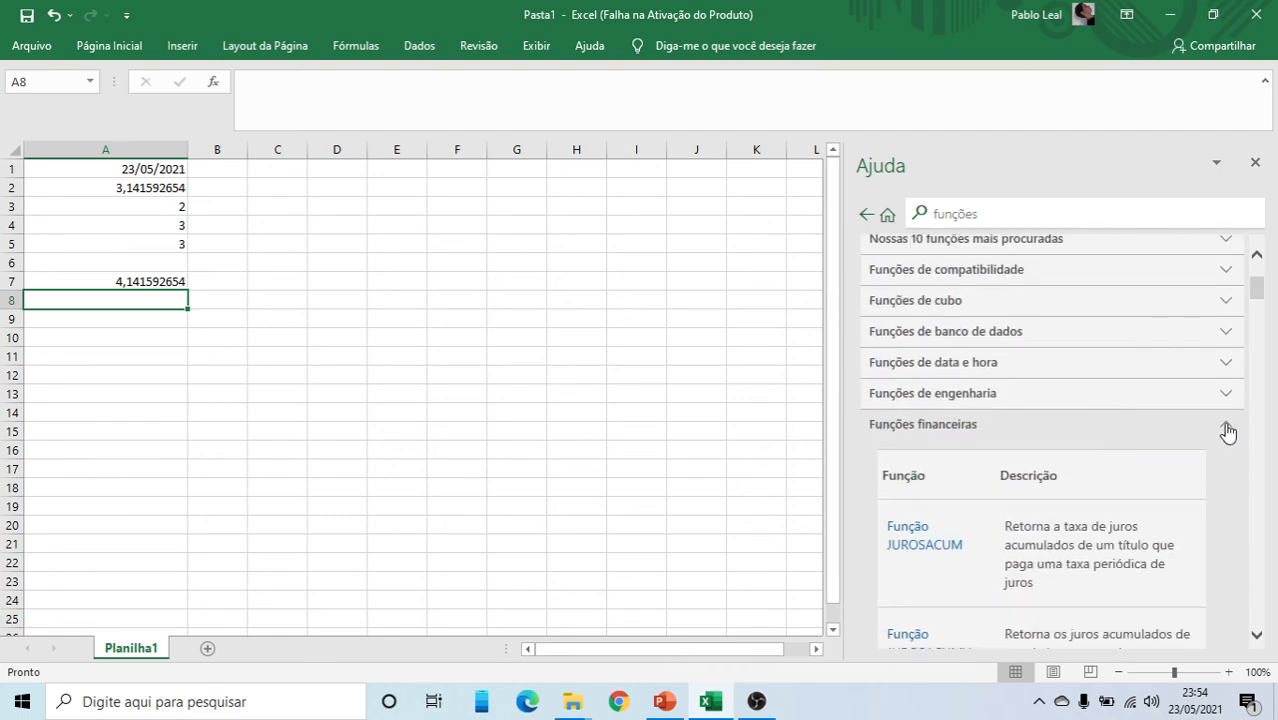
pyautogui.click(1225, 424)
# Switch to the PowerPoint slide show, advance from slide 5 to the end of the presentation, and minimize it to return to Excel
pyautogui.click(665, 701)
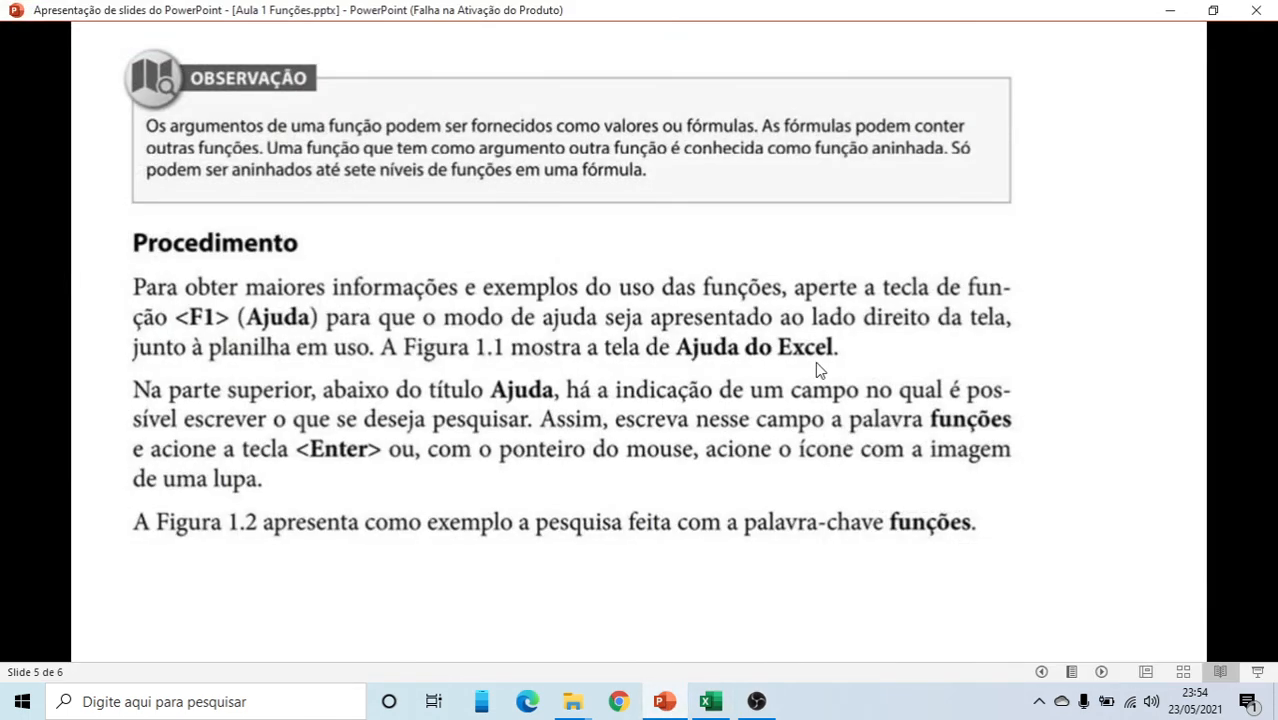
pyautogui.click(816, 364)
pyautogui.click(815, 369)
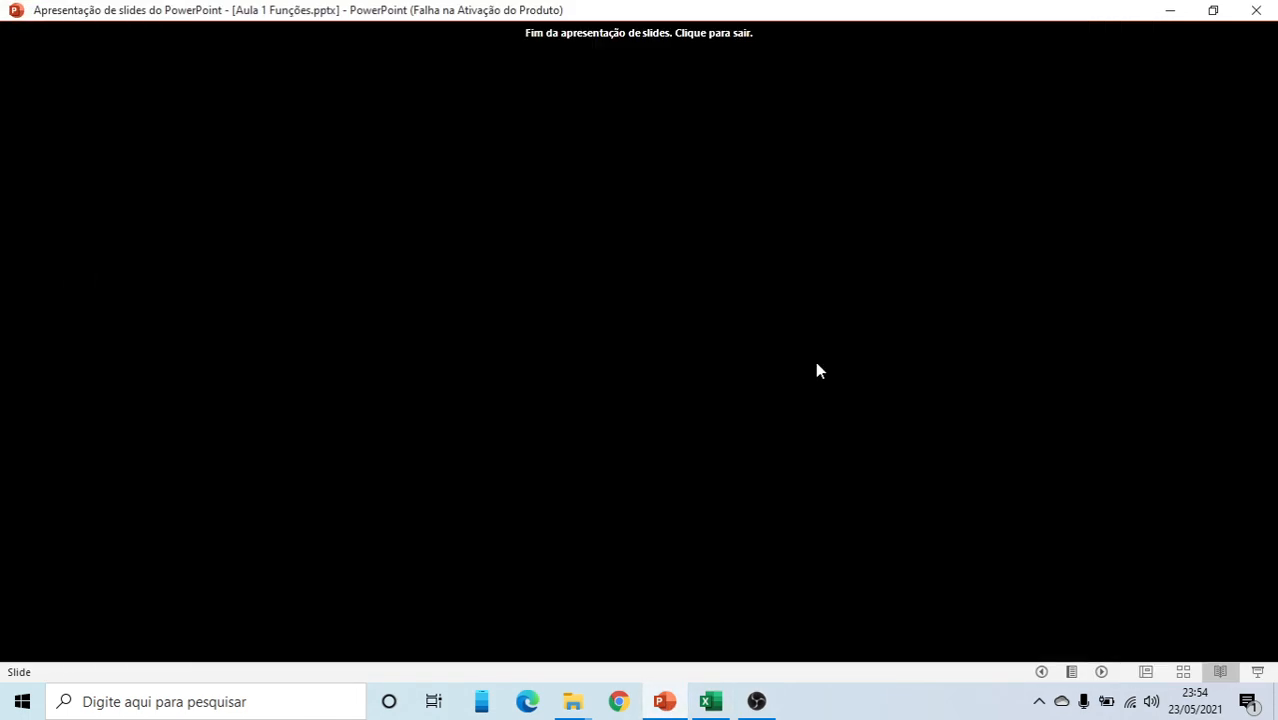
pyautogui.click(1183, 6)
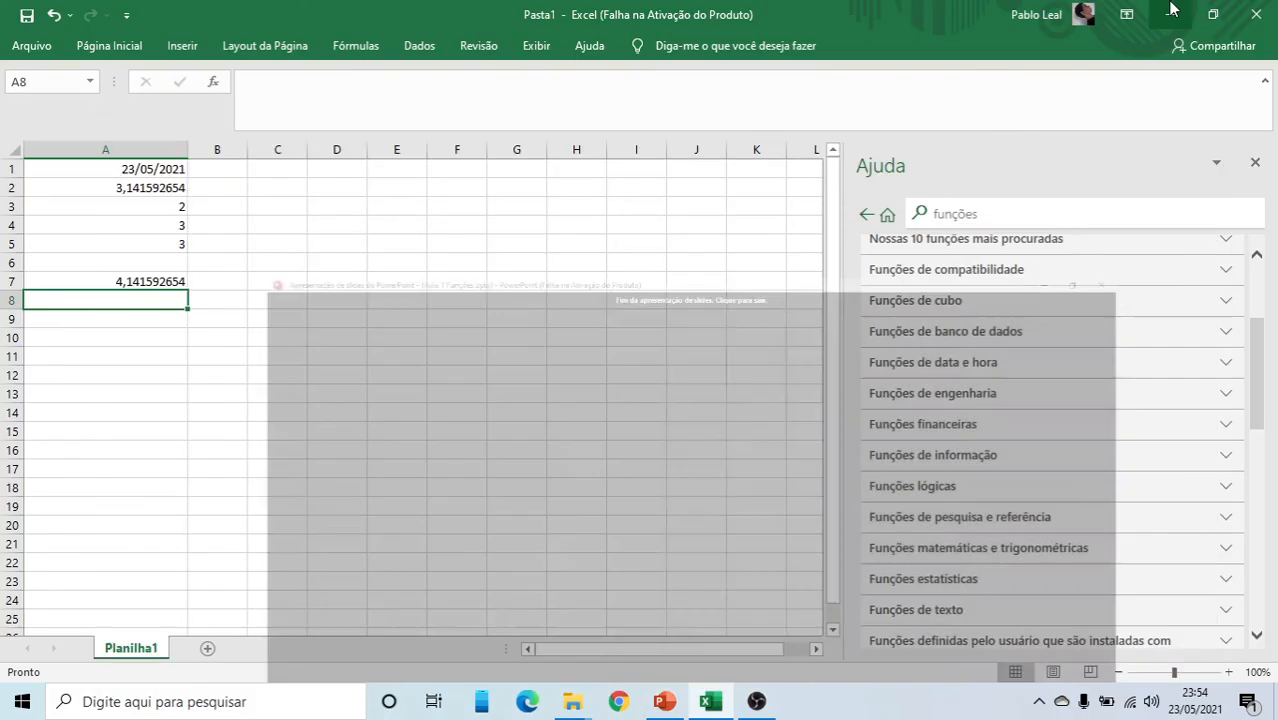